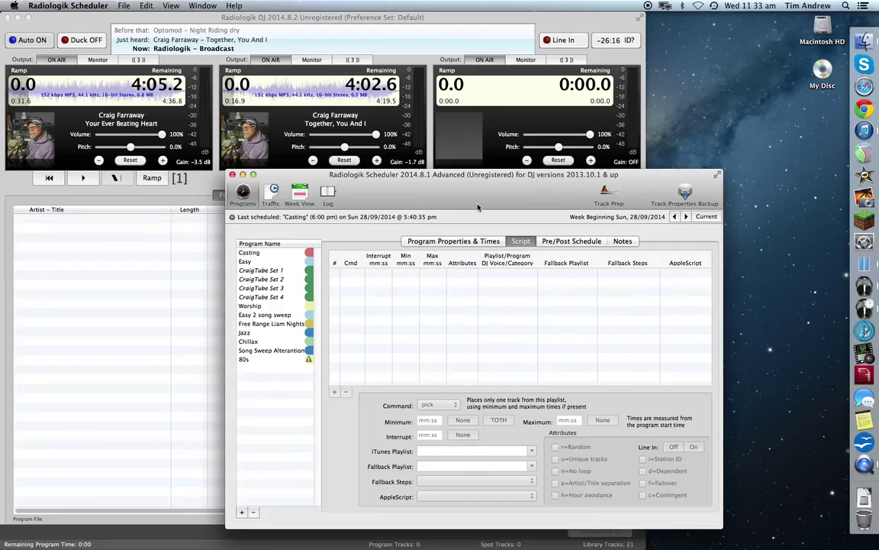
Display the CraigTube Set 1 script and review its 80s, Canada, CF, Easy and Rock sweeps and Canadian Content playlists in iTunes.
{"action": "left_click", "coordinate": [260, 270]}
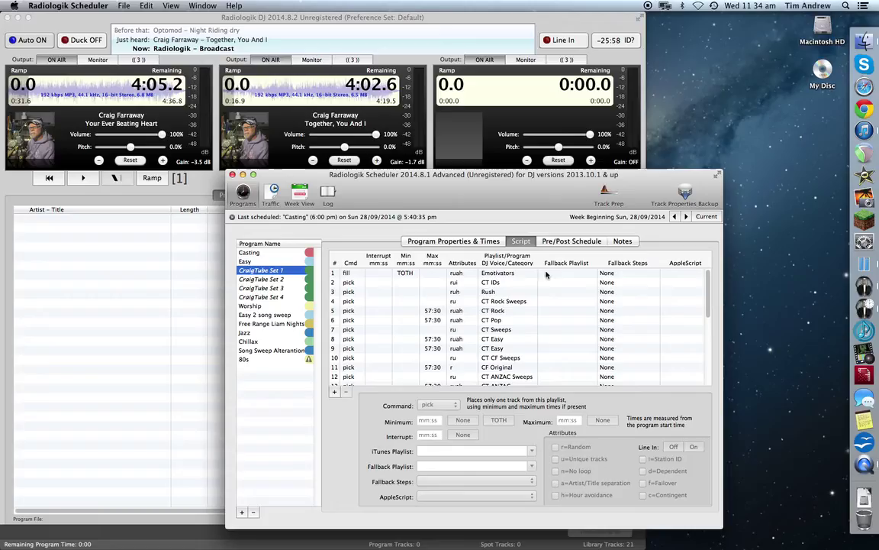
{"action": "left_click", "coordinate": [856, 131]}
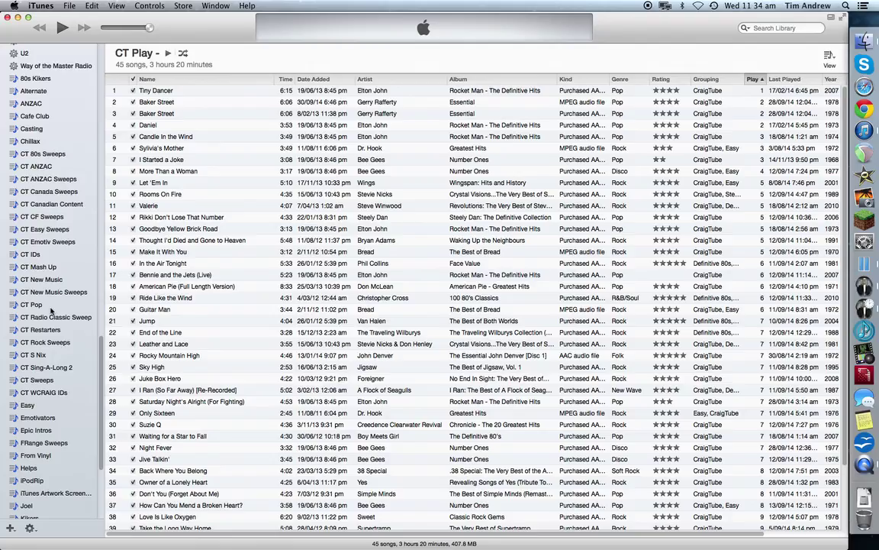
{"action": "left_click", "coordinate": [35, 155]}
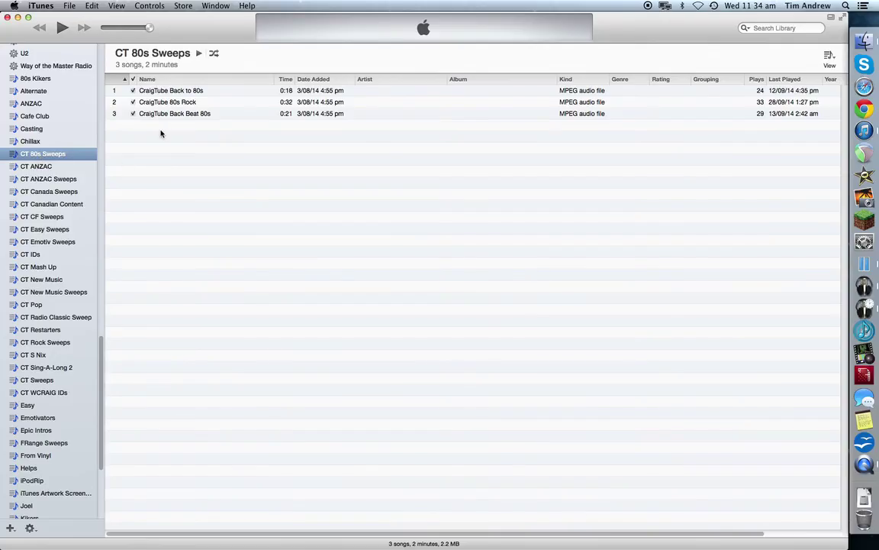
{"action": "left_click", "coordinate": [65, 191]}
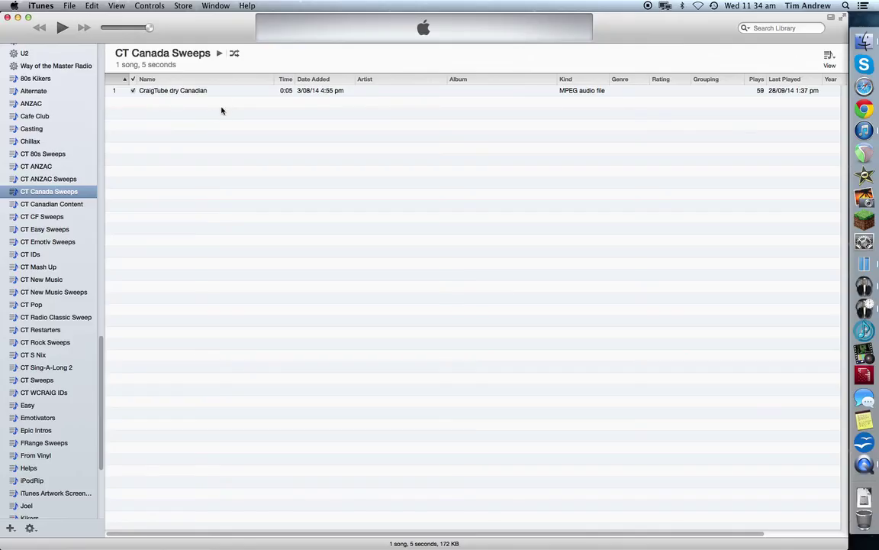
{"action": "left_click", "coordinate": [61, 203]}
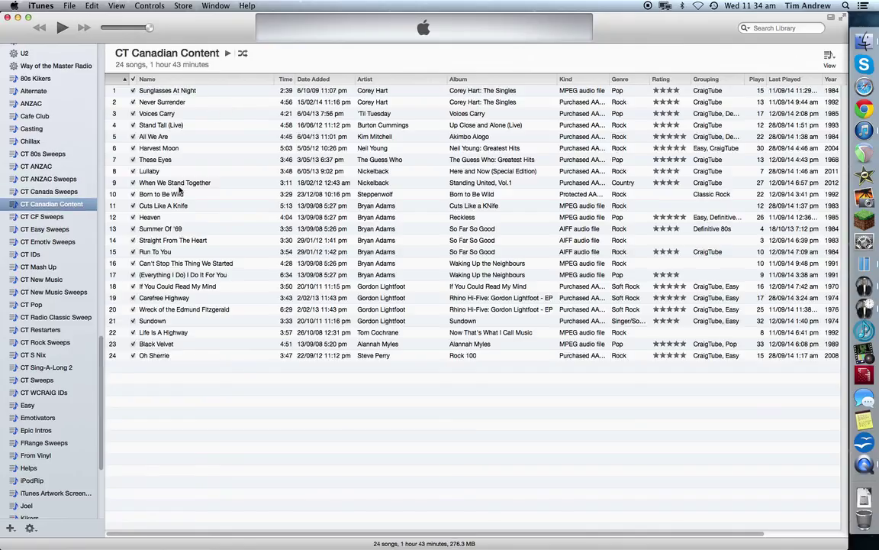
{"action": "left_click", "coordinate": [76, 217]}
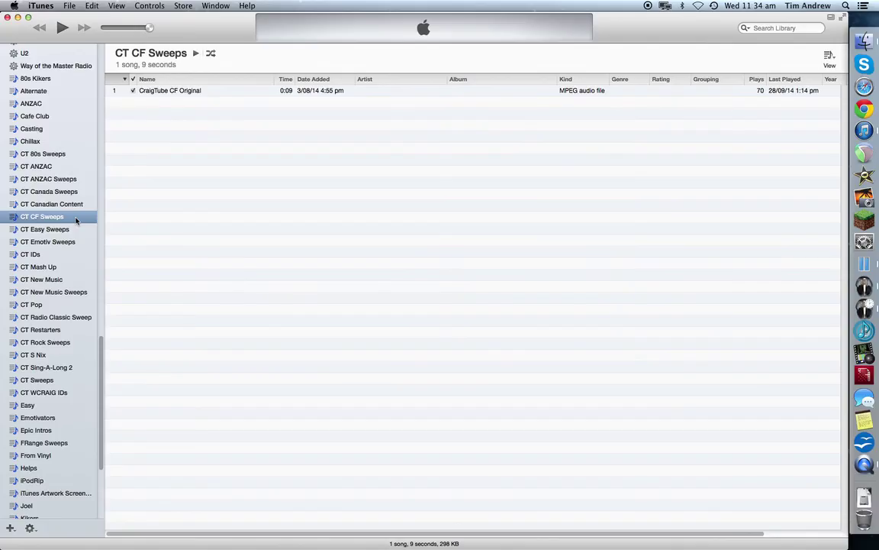
{"action": "left_click", "coordinate": [70, 229]}
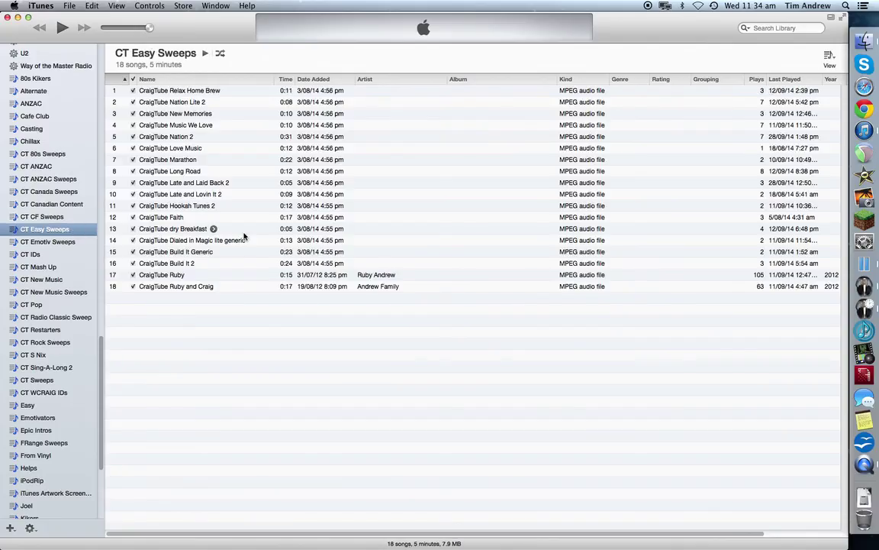
{"action": "left_click", "coordinate": [67, 344]}
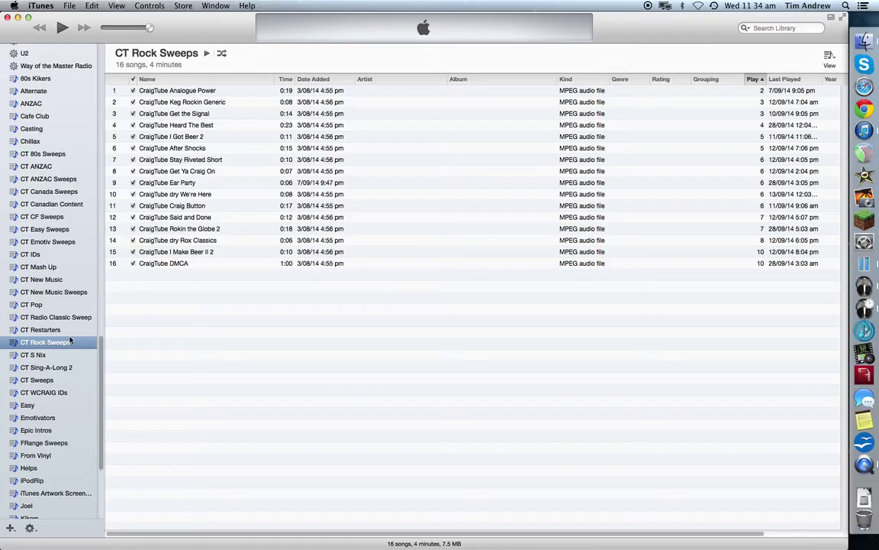
{"action": "key", "text": "super+Tab"}
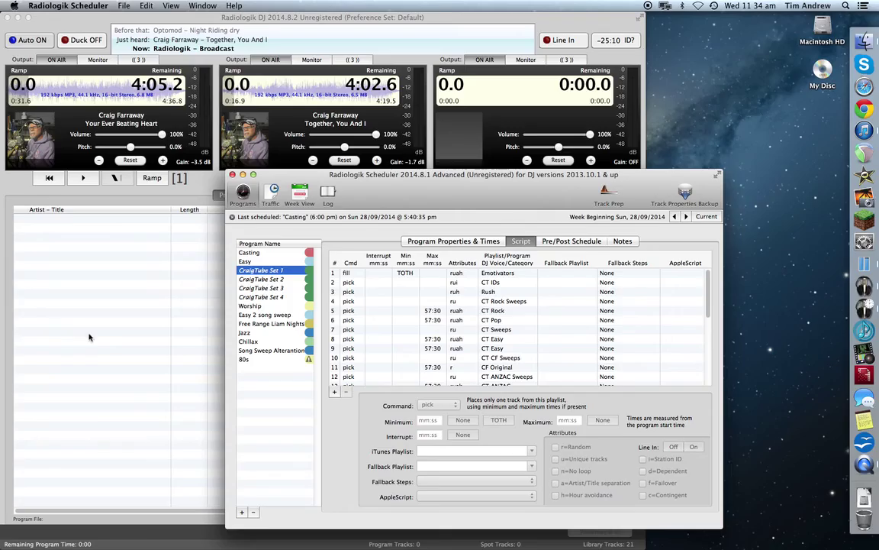
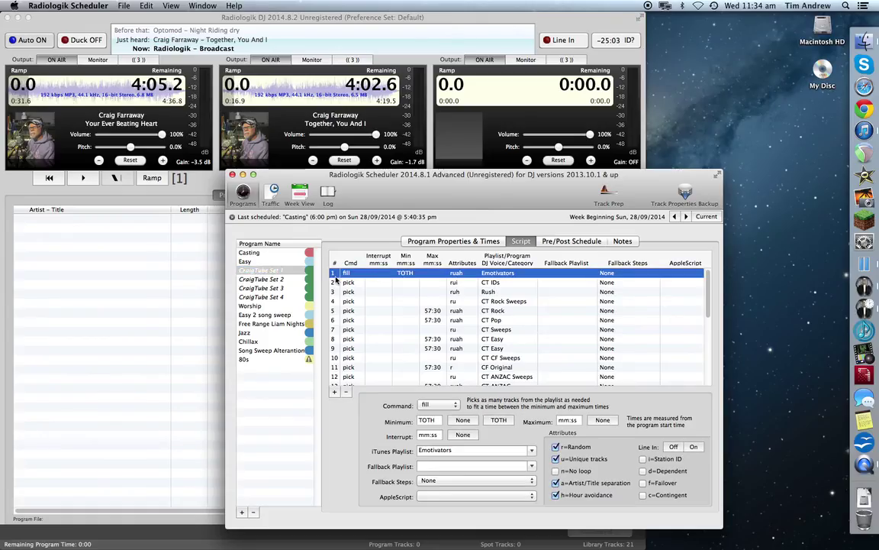
Examine the commands available for the Emotivators script step and look at the CT IDs step.
{"action": "left_click", "coordinate": [455, 406]}
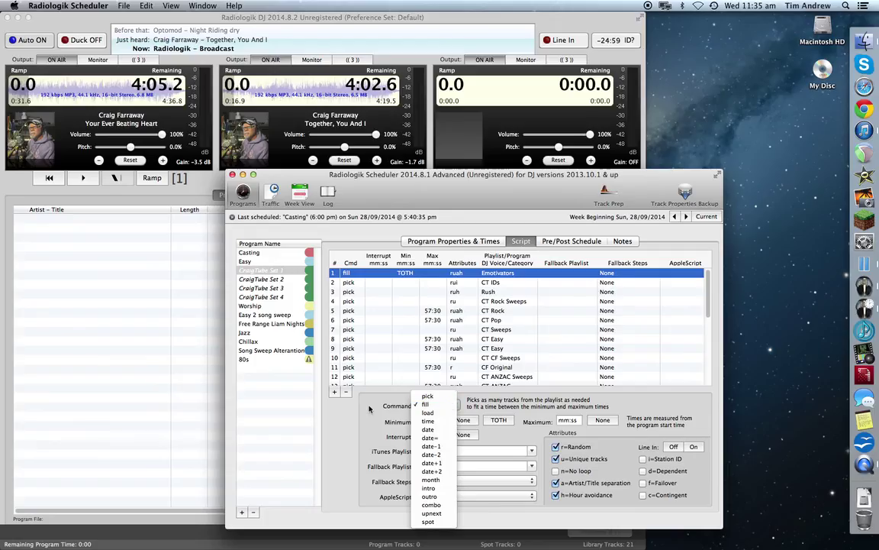
{"action": "left_click", "coordinate": [364, 405]}
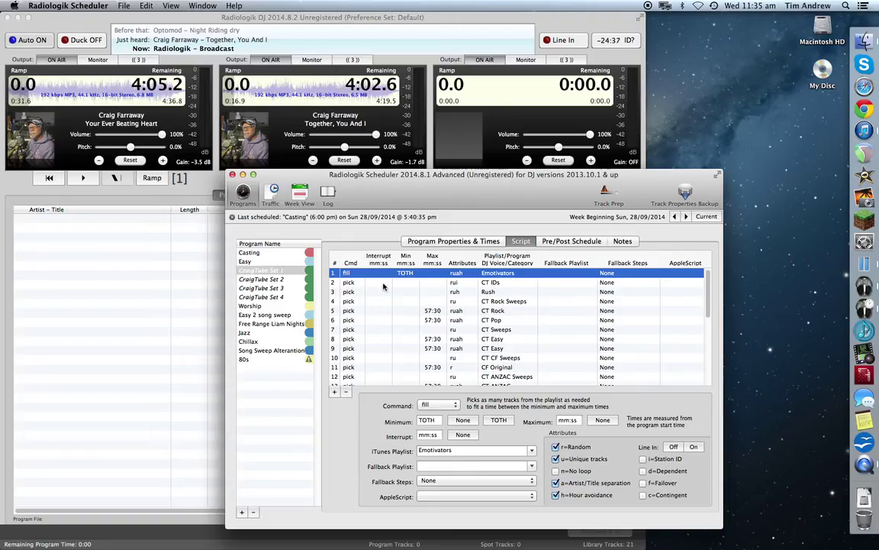
{"action": "left_click", "coordinate": [503, 283]}
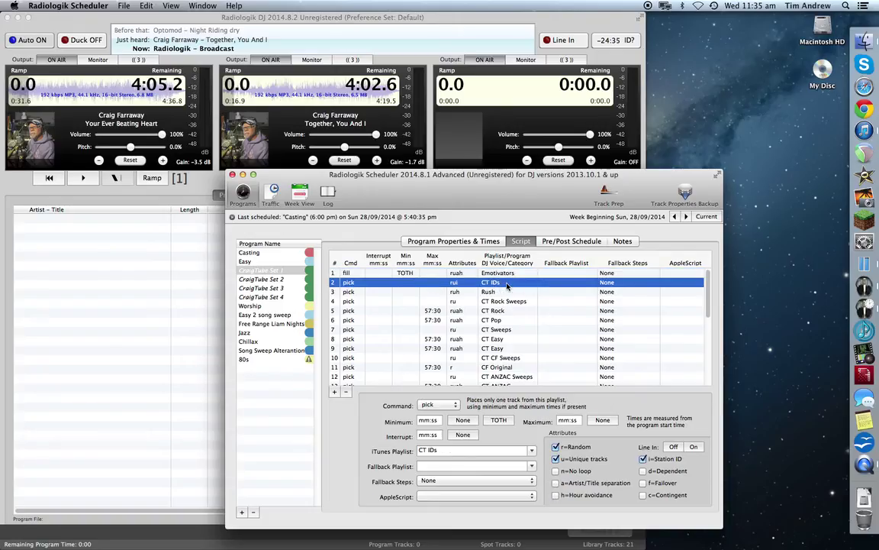
Check the Emotivators step's attributes and the artist and title separation in the program properties.
{"action": "left_click", "coordinate": [380, 274]}
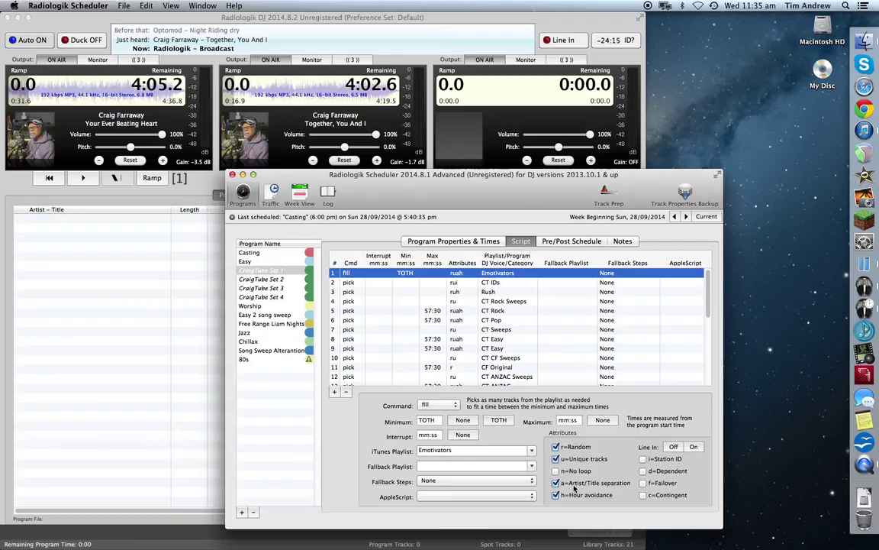
{"action": "left_click", "coordinate": [453, 242]}
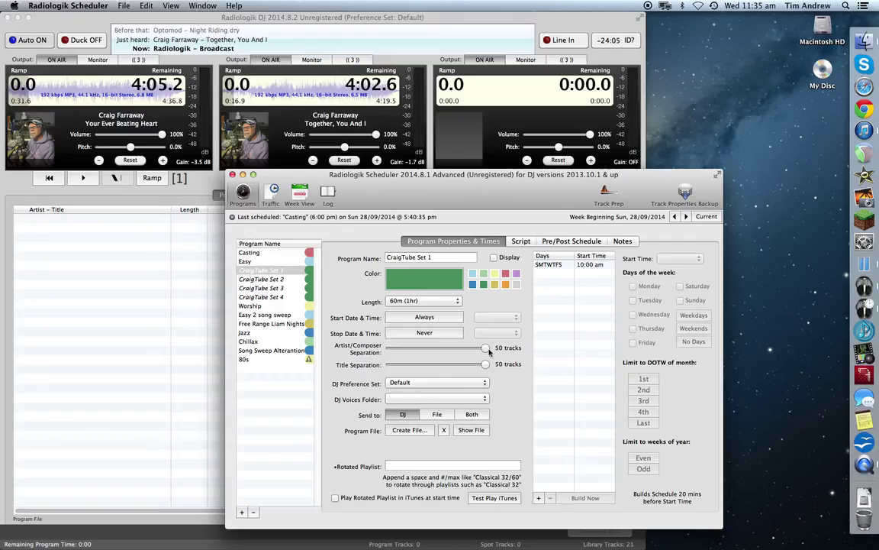
{"action": "left_click", "coordinate": [524, 242]}
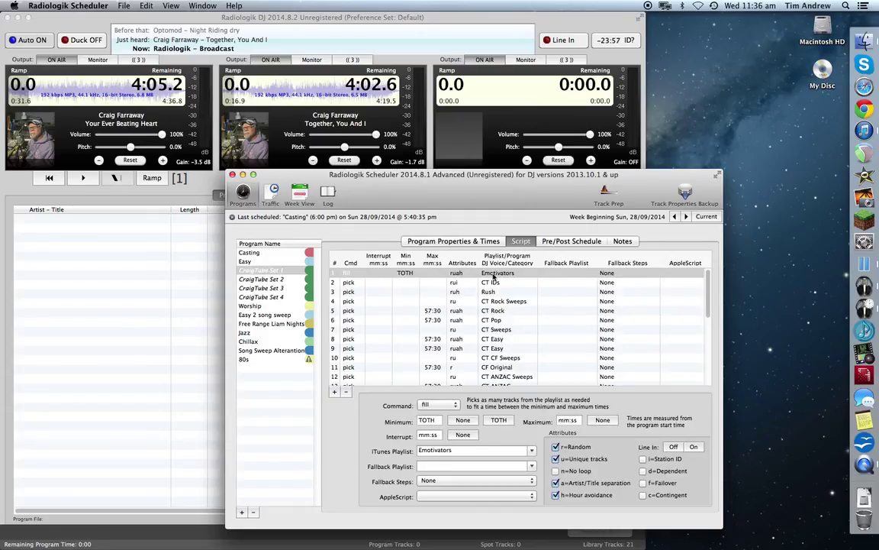
Inspect the CT IDs script step and its playlist in iTunes, returning to Radiologik Scheduler.
{"action": "left_click", "coordinate": [371, 284]}
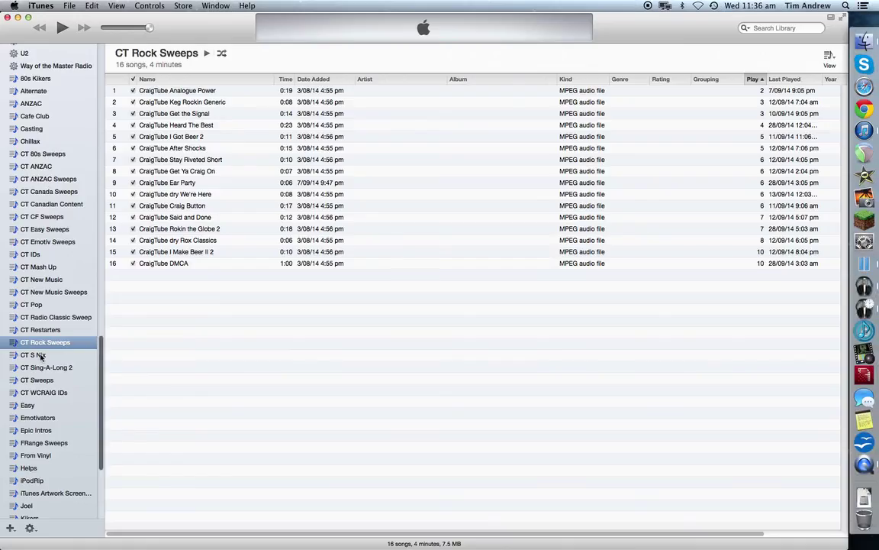
{"action": "left_click", "coordinate": [55, 255]}
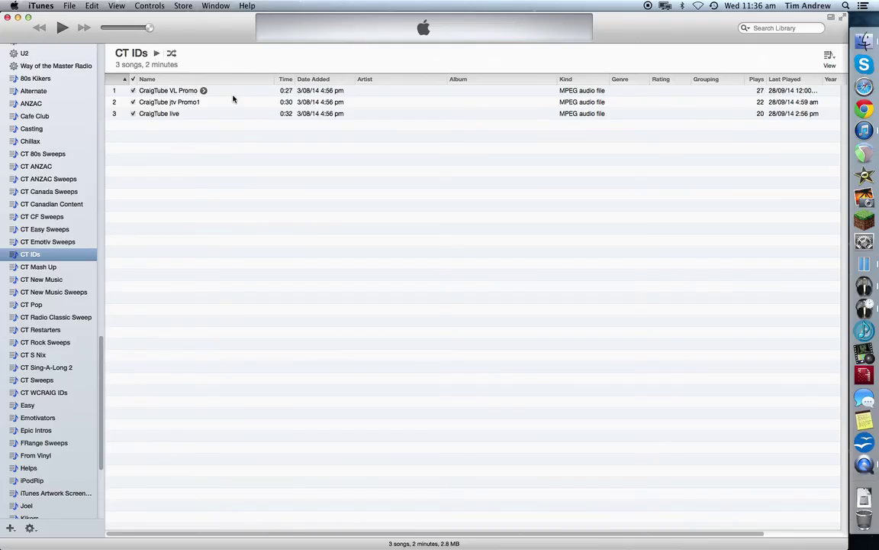
{"action": "key", "text": "super+h"}
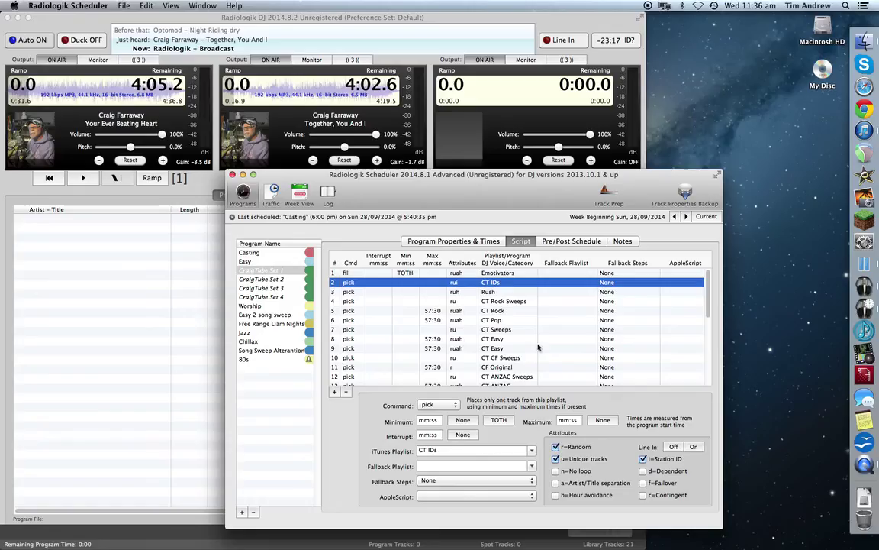
Inspect the Rush script step, view the Rush smart playlist in iTunes, and return to Radiologik Scheduler.
{"action": "left_click", "coordinate": [377, 292]}
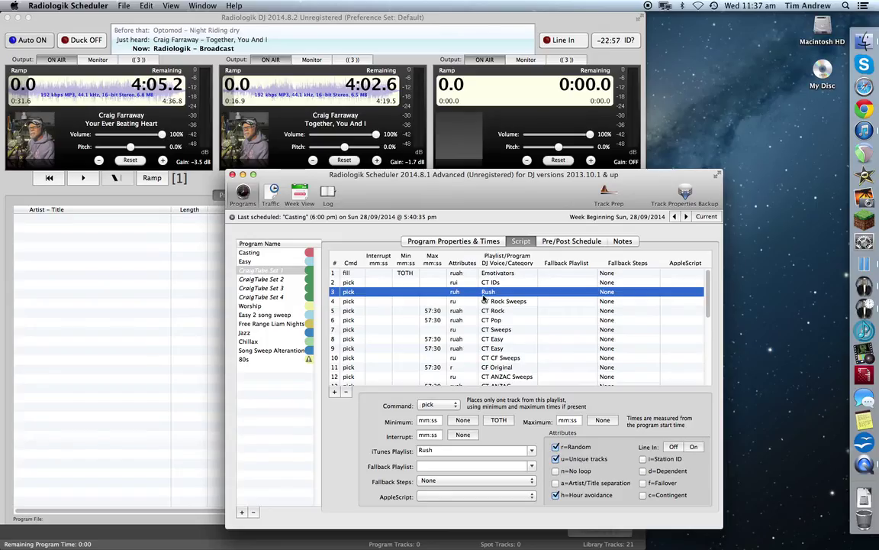
{"action": "left_click", "coordinate": [871, 134]}
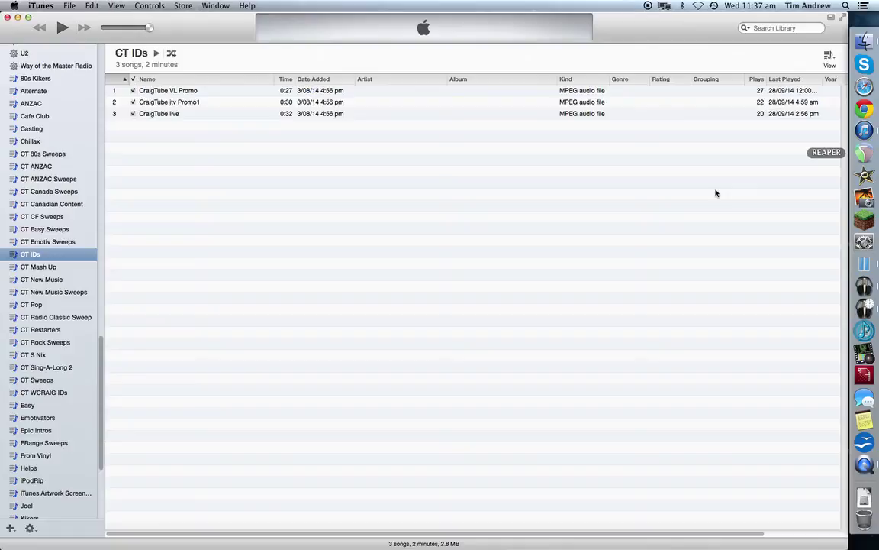
{"action": "scroll", "coordinate": [55, 340], "scroll_direction": "down", "scroll_amount": 5}
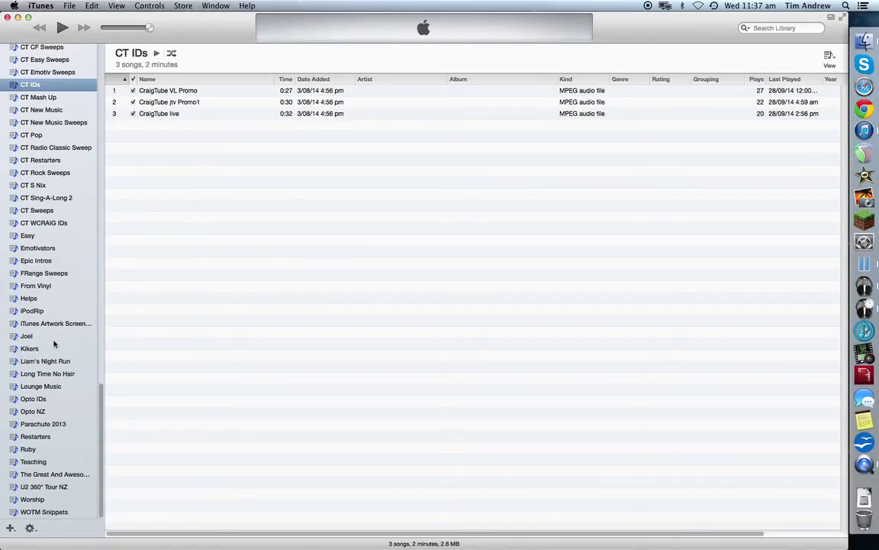
{"action": "scroll", "coordinate": [53, 343], "scroll_direction": "up", "scroll_amount": 10}
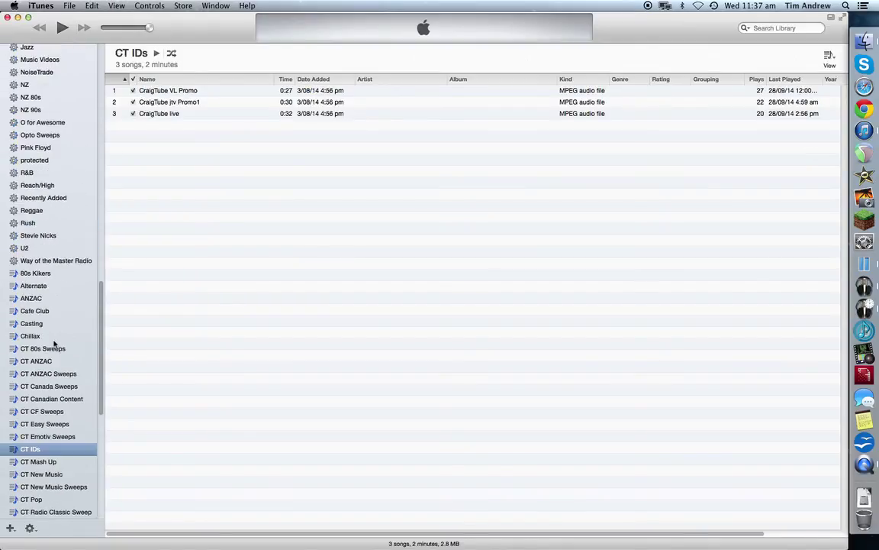
{"action": "left_click", "coordinate": [53, 223]}
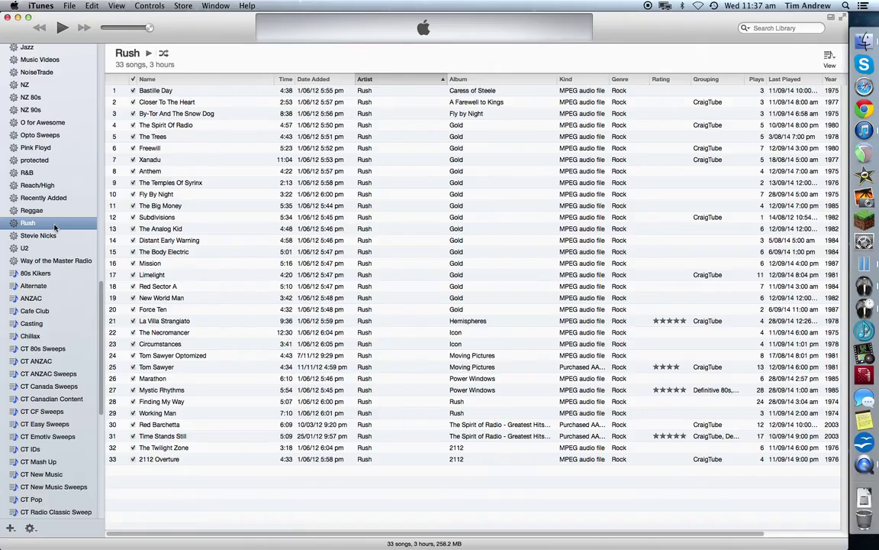
{"action": "key", "text": "super+Tab"}
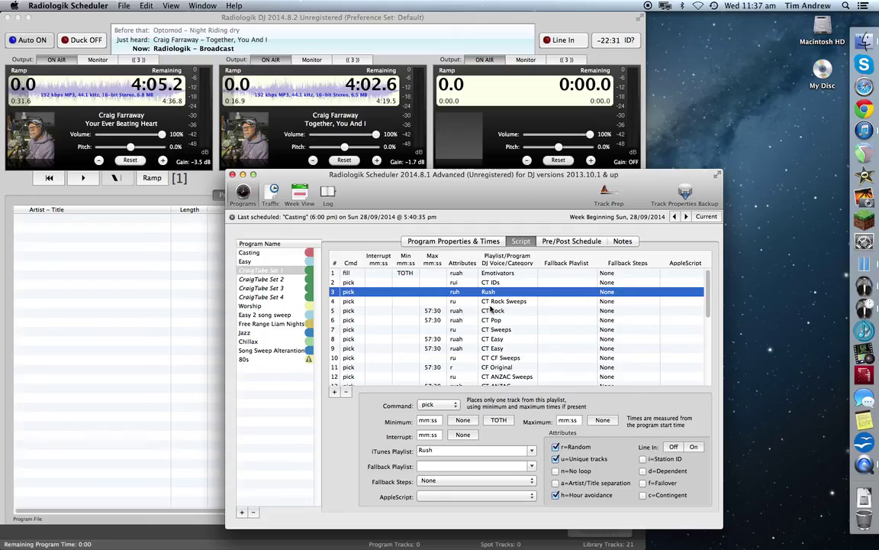
Examine the CT Rock Sweeps and CT Rock steps and read through the rest of the script.
{"action": "left_click", "coordinate": [383, 301]}
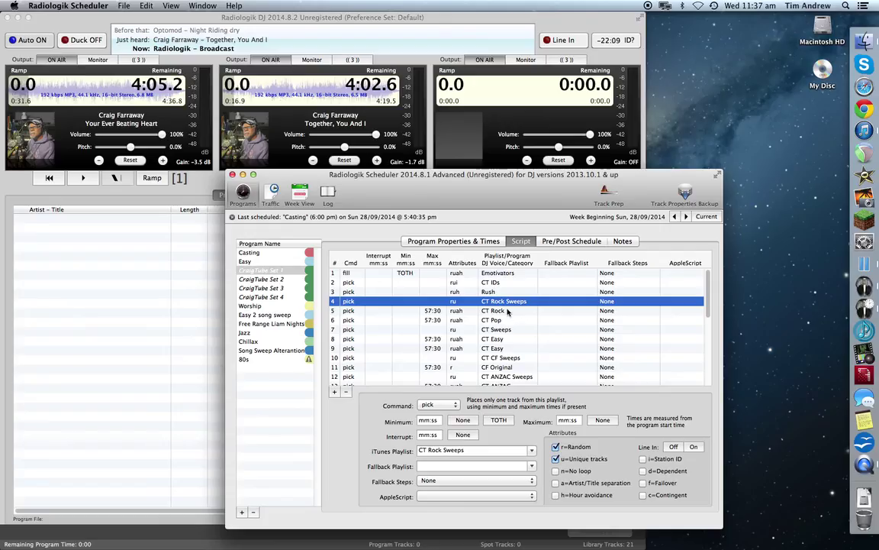
{"action": "left_click", "coordinate": [378, 311]}
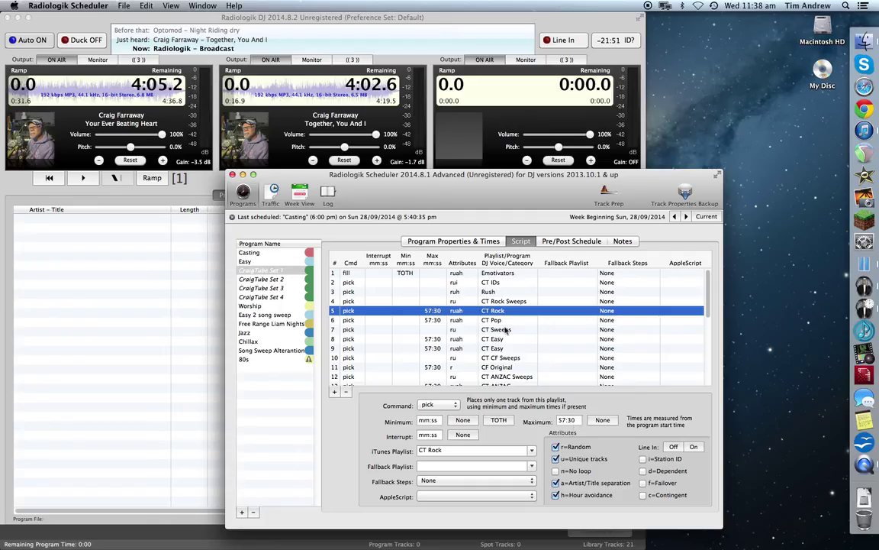
{"action": "scroll", "coordinate": [424, 314], "scroll_direction": "down", "scroll_amount": 4}
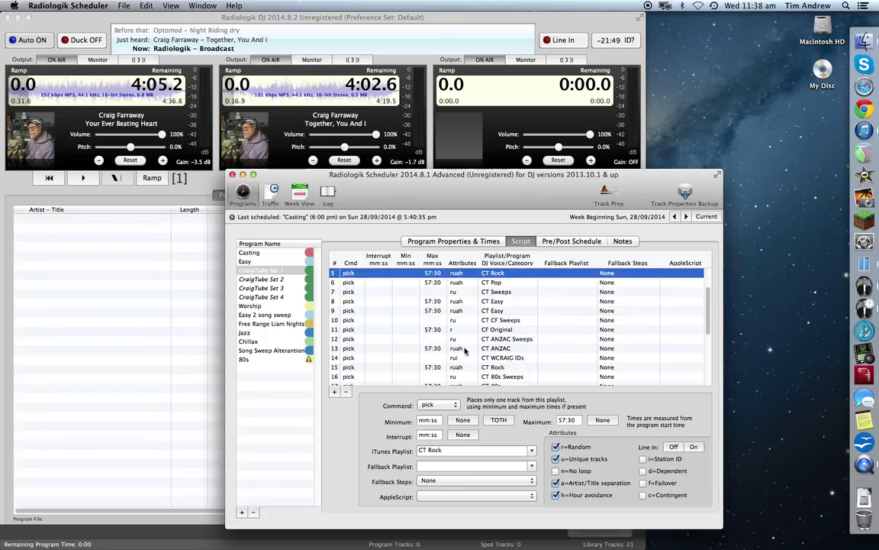
{"action": "scroll", "coordinate": [464, 350], "scroll_direction": "down", "scroll_amount": 4}
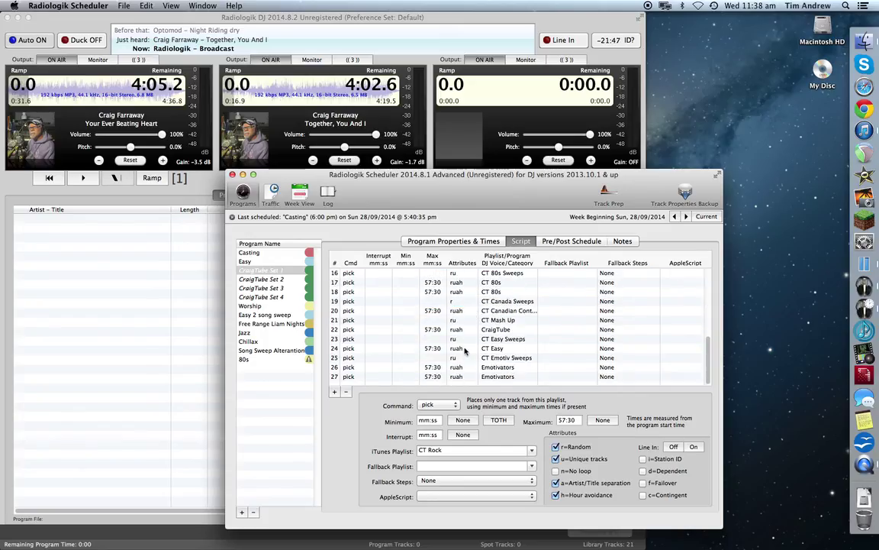
{"action": "scroll", "coordinate": [464, 349], "scroll_direction": "up", "scroll_amount": 6}
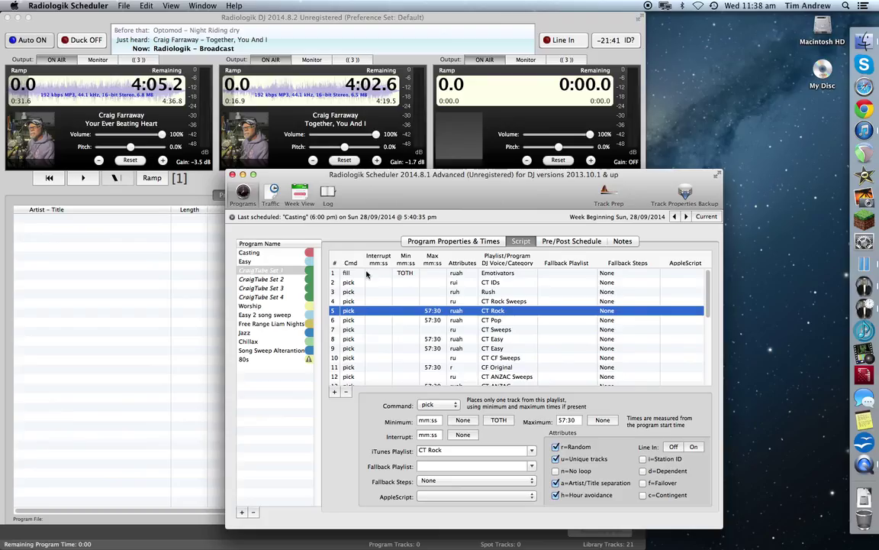
Compare the time limits and attributes of the Emotivators fill step with the CT Rock Sweeps, CT Rock and CT Pop steps.
{"action": "left_click", "coordinate": [373, 274]}
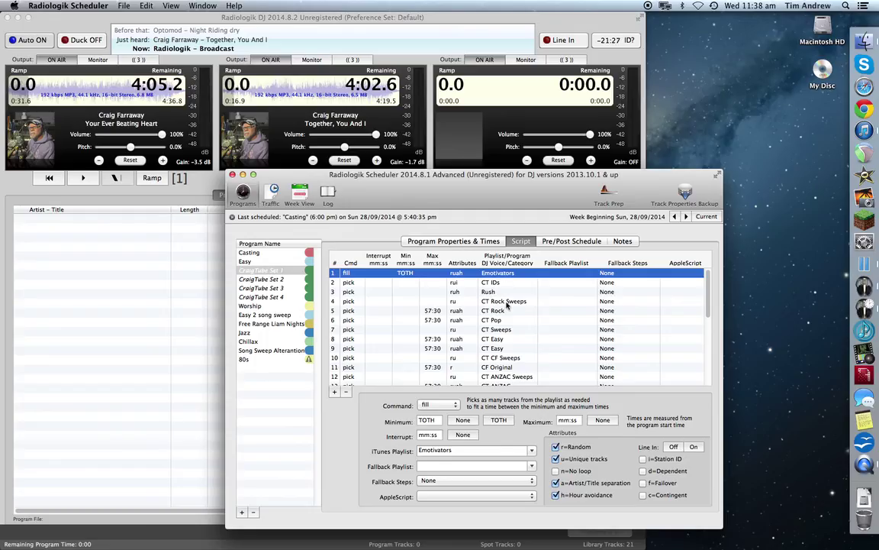
{"action": "scroll", "coordinate": [506, 303], "scroll_direction": "down", "scroll_amount": 2}
{"action": "scroll", "coordinate": [506, 303], "scroll_direction": "up", "scroll_amount": 1}
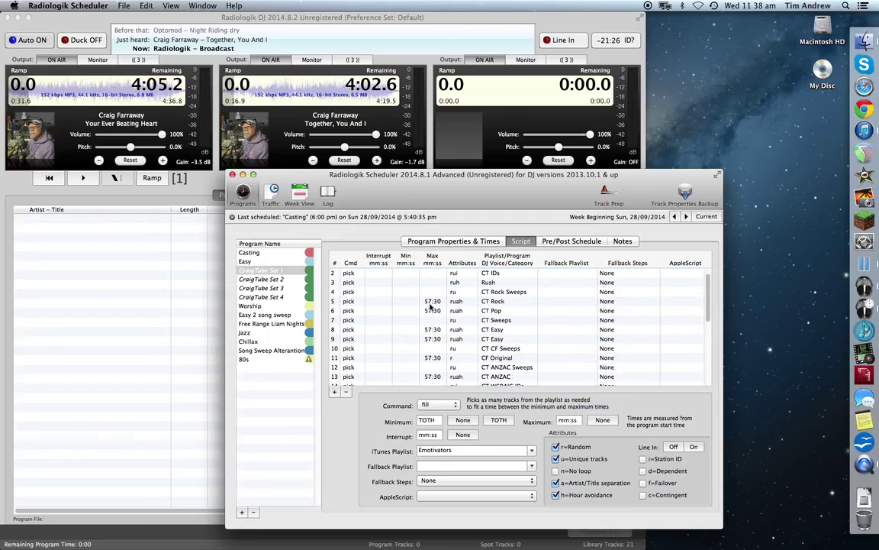
{"action": "left_click", "coordinate": [380, 292]}
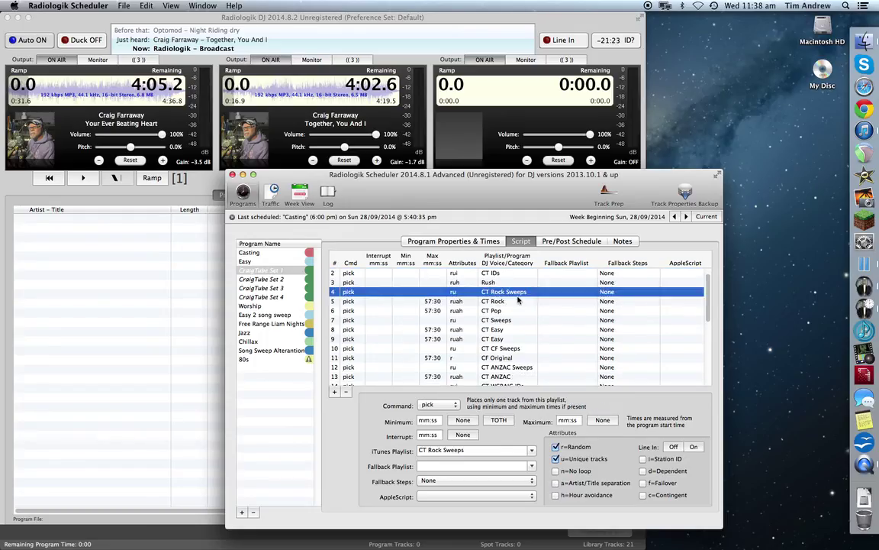
{"action": "left_click", "coordinate": [387, 302]}
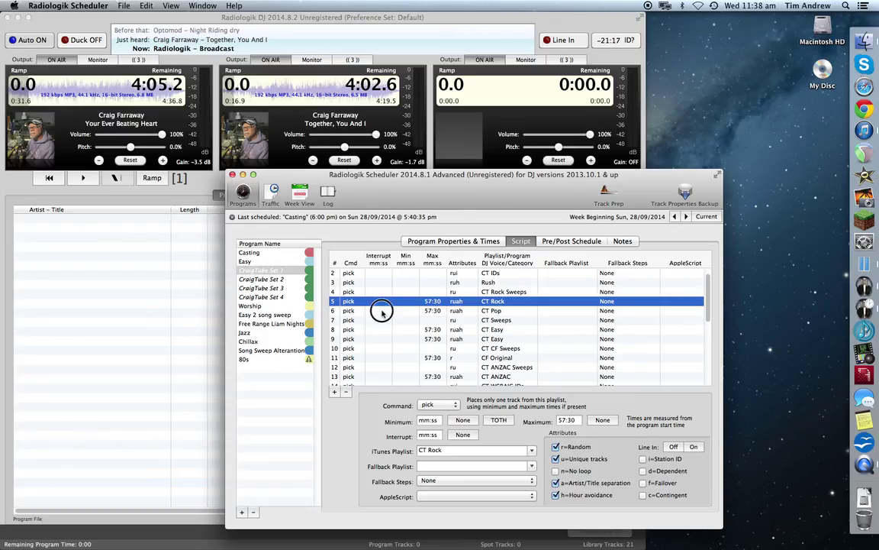
{"action": "left_click", "coordinate": [427, 311]}
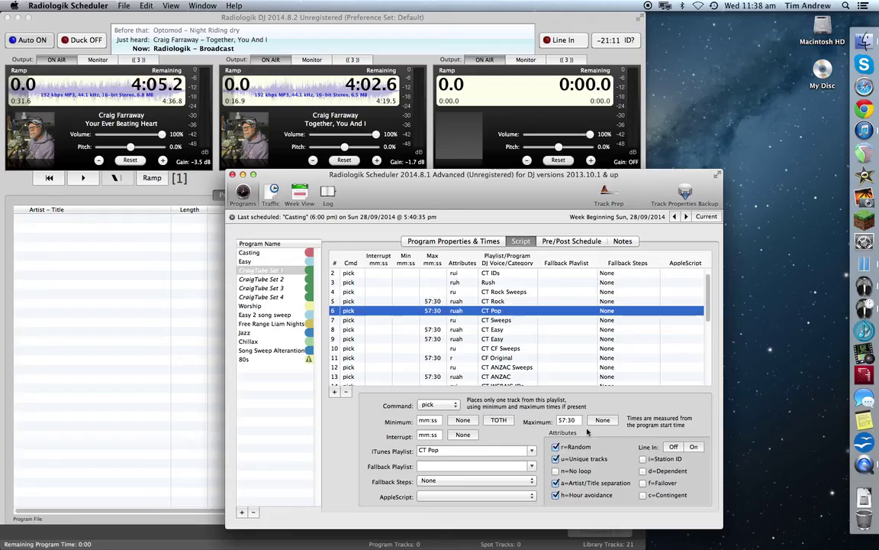
View the CT Pop, CT Rock Sweeps and CT Restarters playlists in iTunes, and return to Radiologik Scheduler.
{"action": "left_click", "coordinate": [864, 130]}
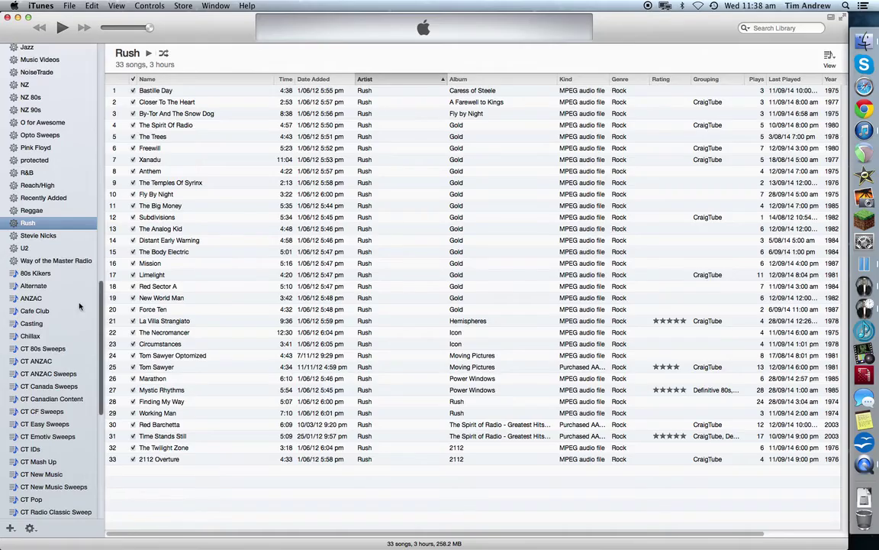
{"action": "scroll", "coordinate": [67, 425], "scroll_direction": "down", "scroll_amount": 5}
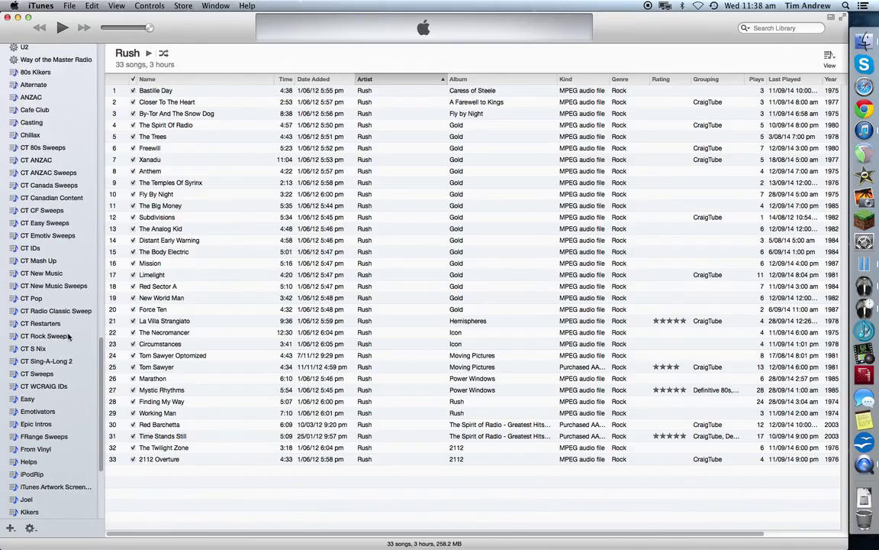
{"action": "left_click", "coordinate": [57, 301]}
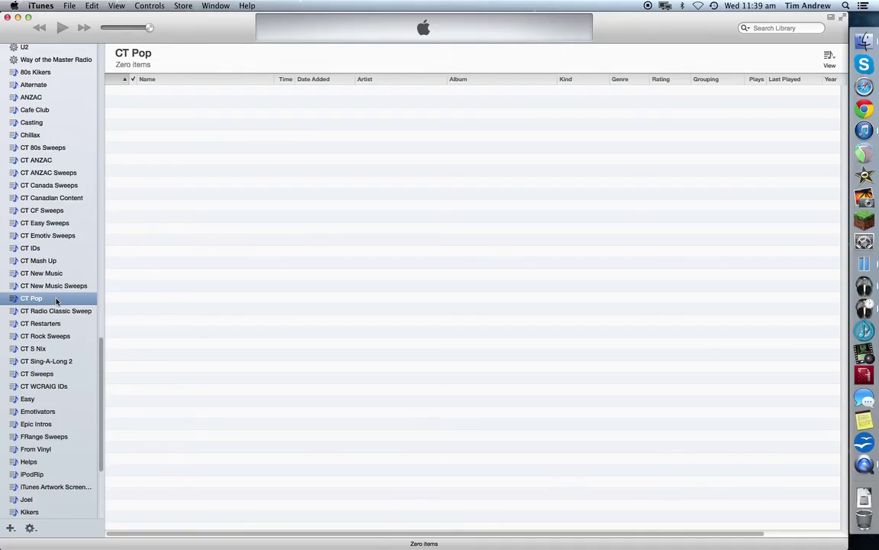
{"action": "left_click", "coordinate": [52, 335]}
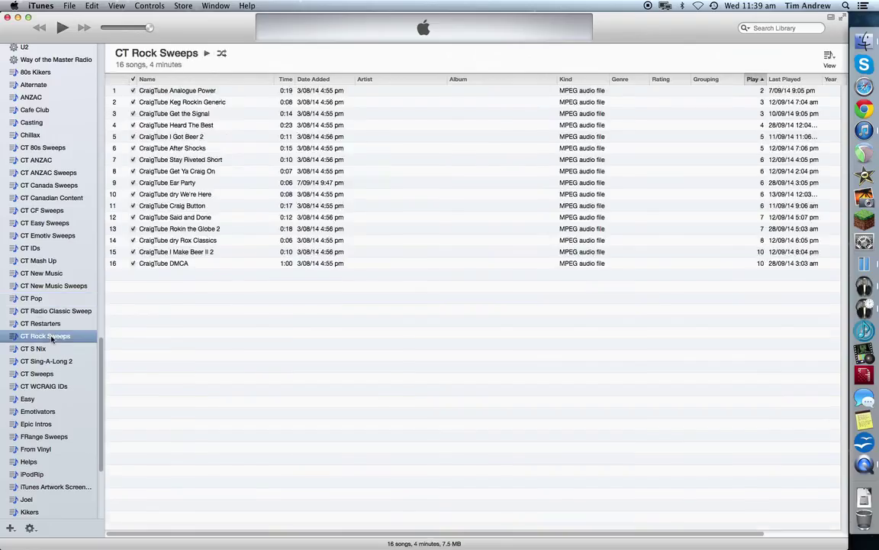
{"action": "left_click", "coordinate": [54, 325]}
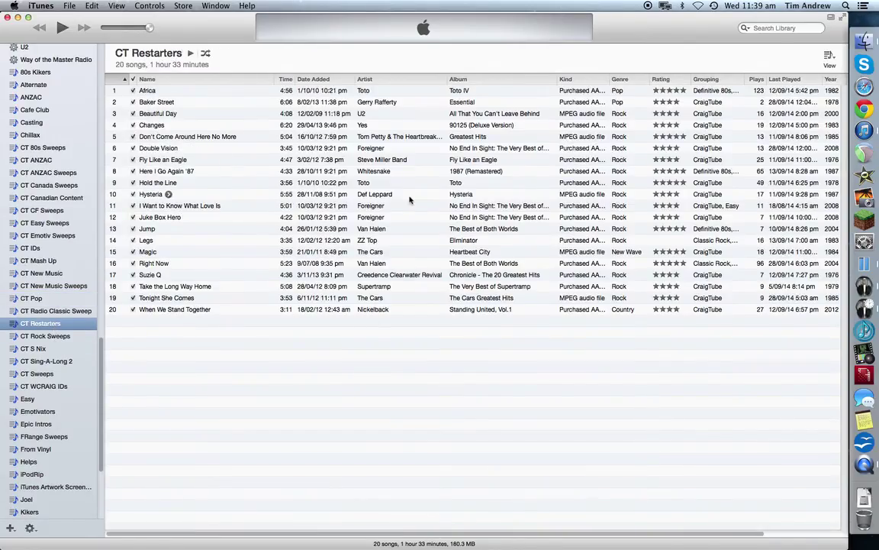
{"action": "key", "text": "super+h"}
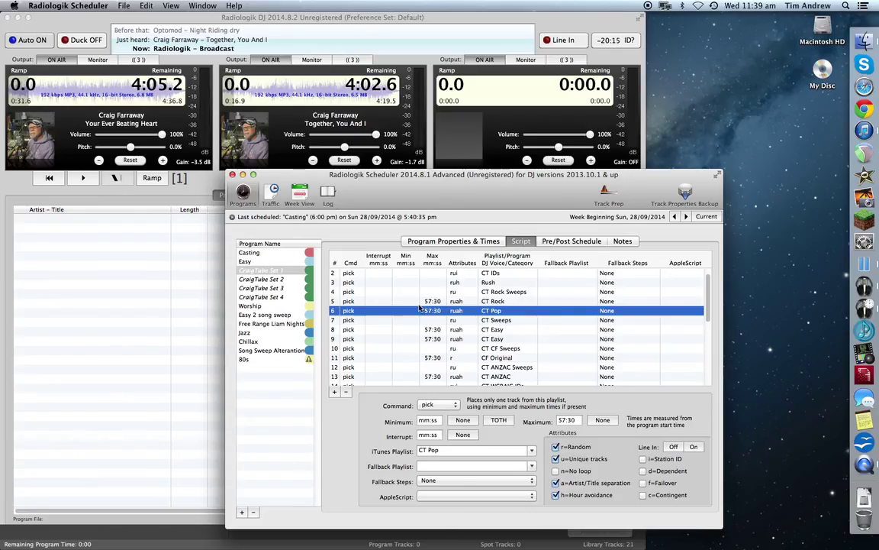
Compare the time limits and attributes of the CF Original step with the CT CF Sweeps step before it.
{"action": "scroll", "coordinate": [406, 343], "scroll_direction": "down", "scroll_amount": 3}
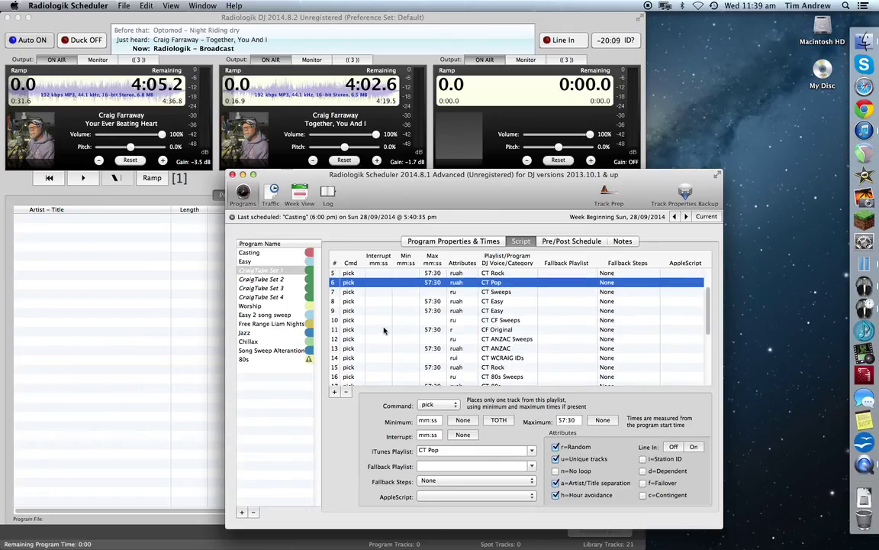
{"action": "left_click", "coordinate": [384, 330]}
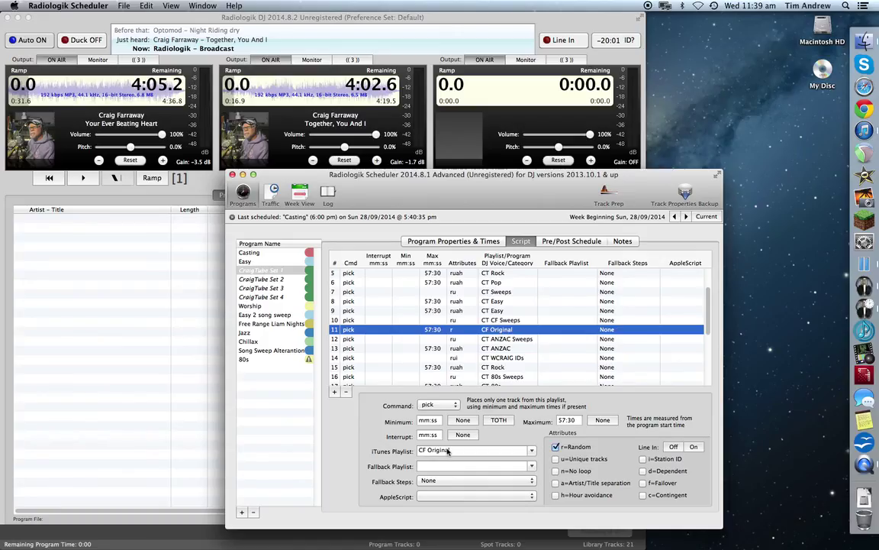
{"action": "left_click", "coordinate": [400, 319]}
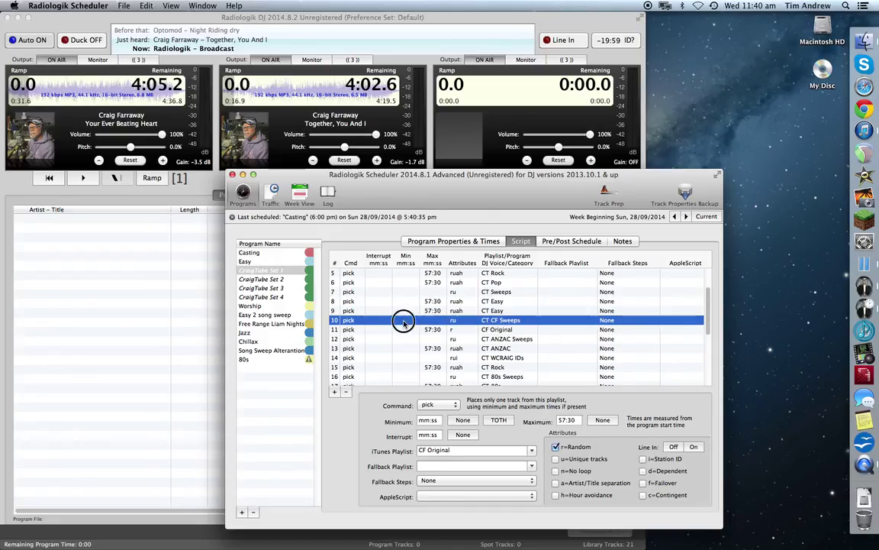
{"action": "left_click", "coordinate": [407, 330]}
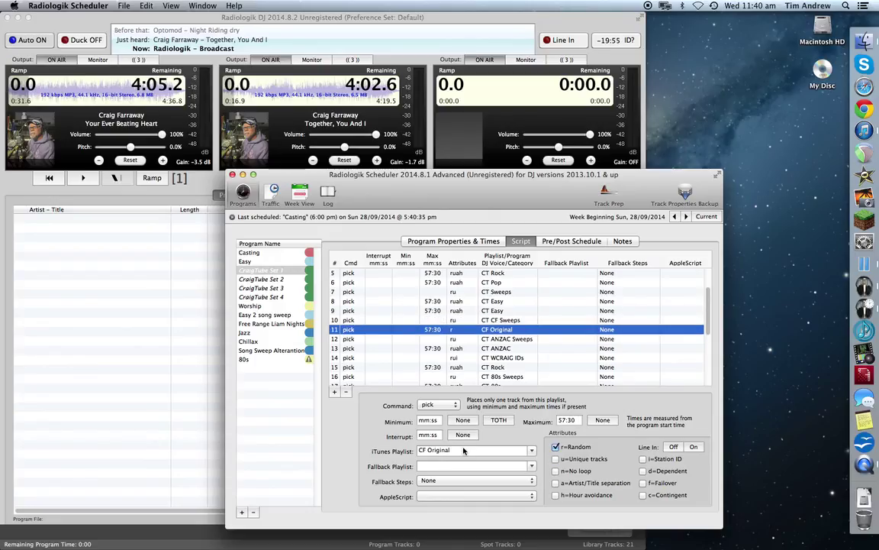
{"action": "left_click", "coordinate": [397, 320]}
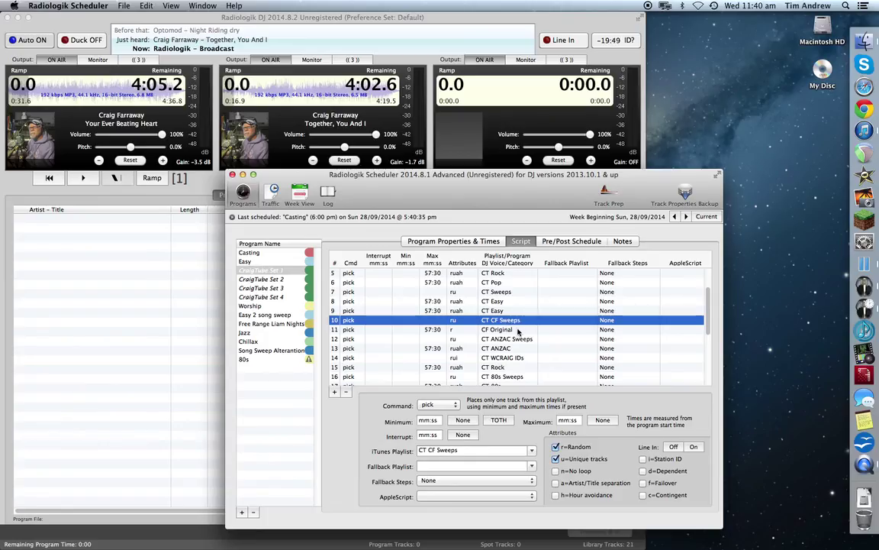
Inspect the settings of the CT ANZAC Sweeps, CT ANZAC and CT WCRAIG IDs script steps.
{"action": "left_click", "coordinate": [382, 339]}
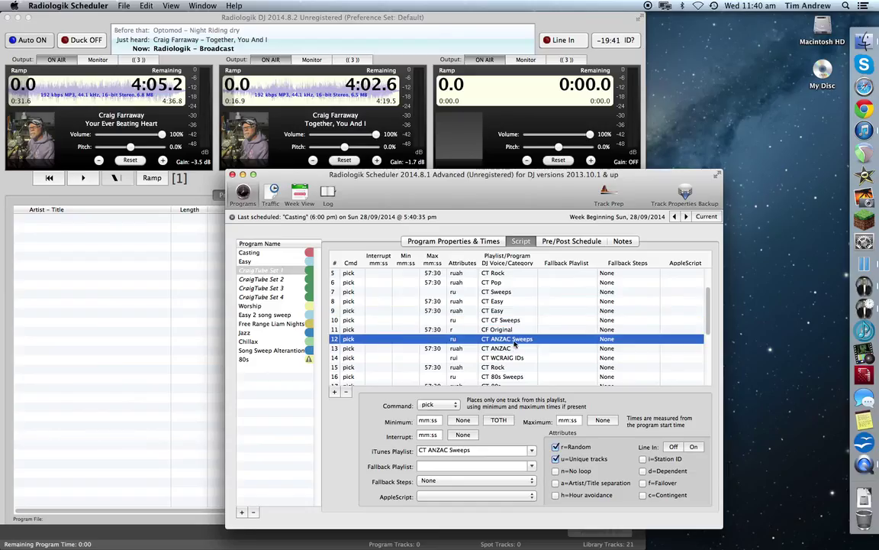
{"action": "left_click", "coordinate": [382, 349]}
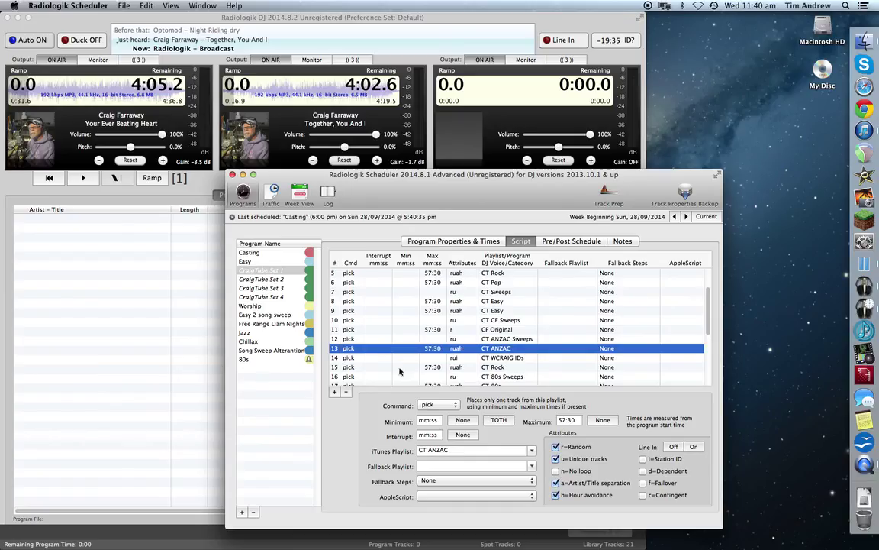
{"action": "scroll", "coordinate": [384, 332], "scroll_direction": "down", "scroll_amount": 4}
{"action": "left_click", "coordinate": [384, 322]}
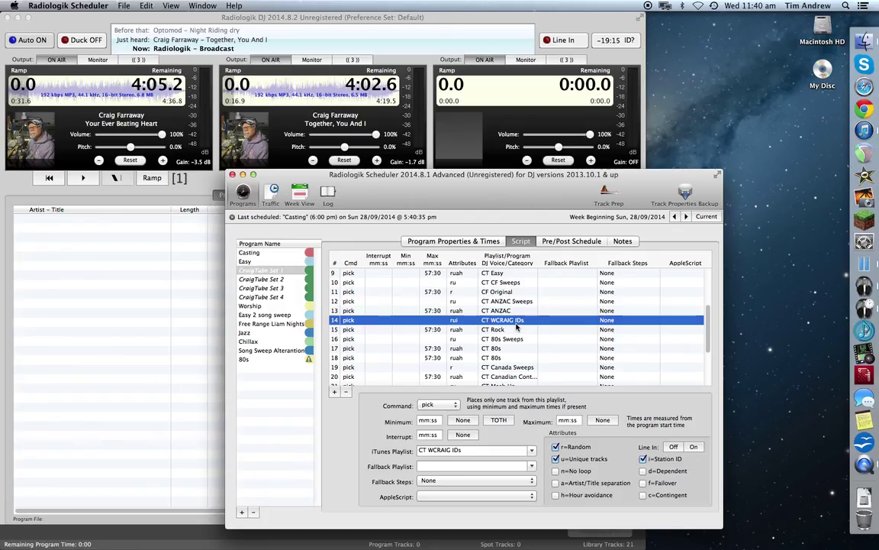
Examine the CT 80s Sweeps, CT Canada Sweeps and CT Mash Up steps and read on to the script's end.
{"action": "scroll", "coordinate": [455, 334], "scroll_direction": "down", "scroll_amount": 2}
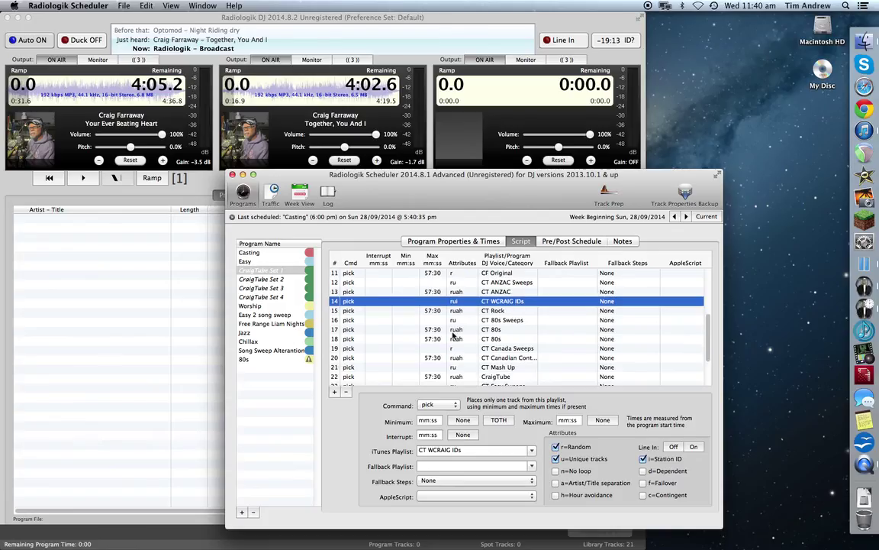
{"action": "left_click", "coordinate": [374, 319]}
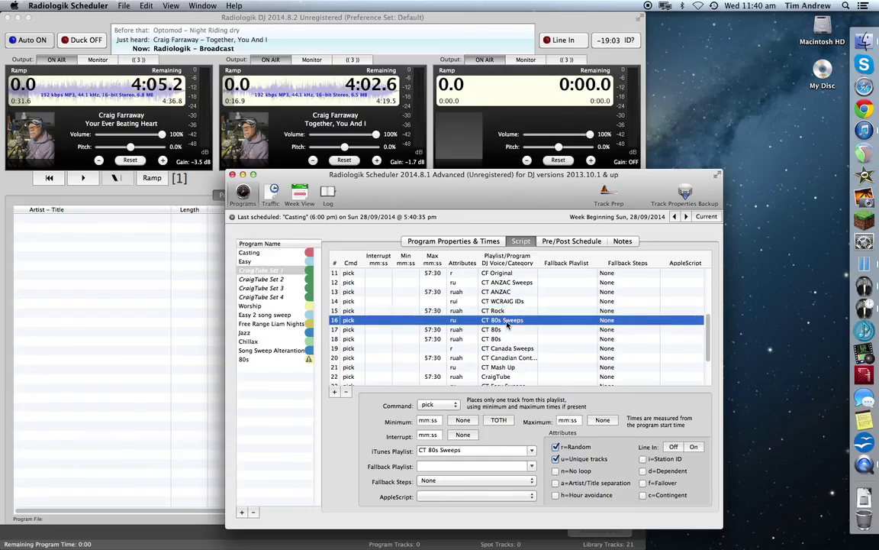
{"action": "scroll", "coordinate": [402, 344], "scroll_direction": "down", "scroll_amount": 1}
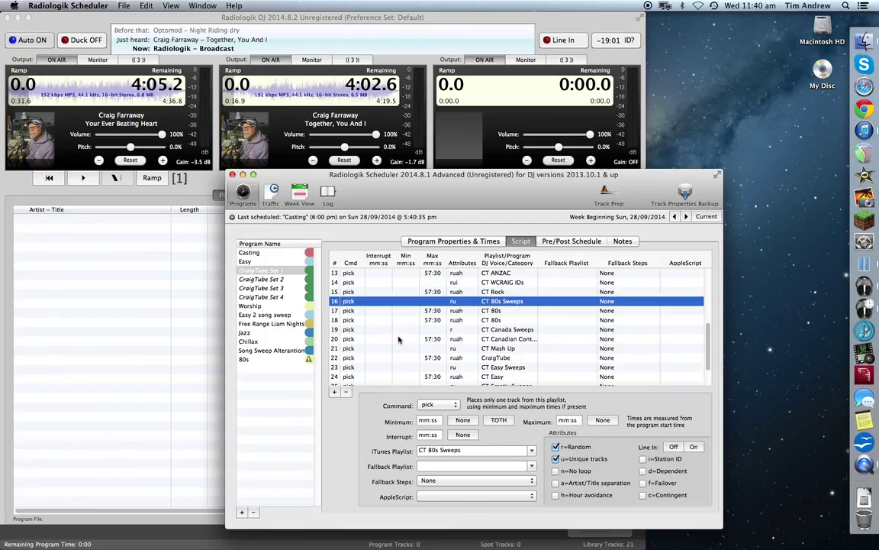
{"action": "left_click", "coordinate": [391, 329]}
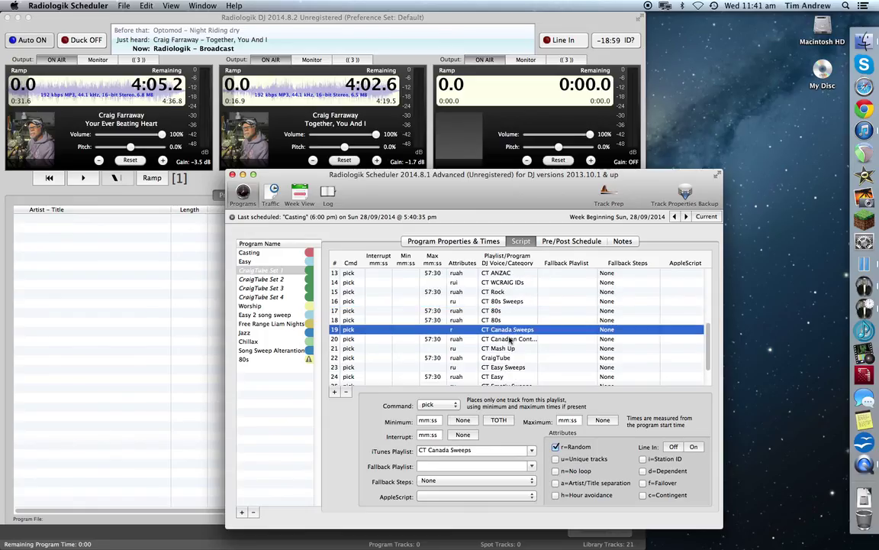
{"action": "scroll", "coordinate": [402, 347], "scroll_direction": "down", "scroll_amount": 1}
{"action": "scroll", "coordinate": [401, 347], "scroll_direction": "down", "scroll_amount": 1}
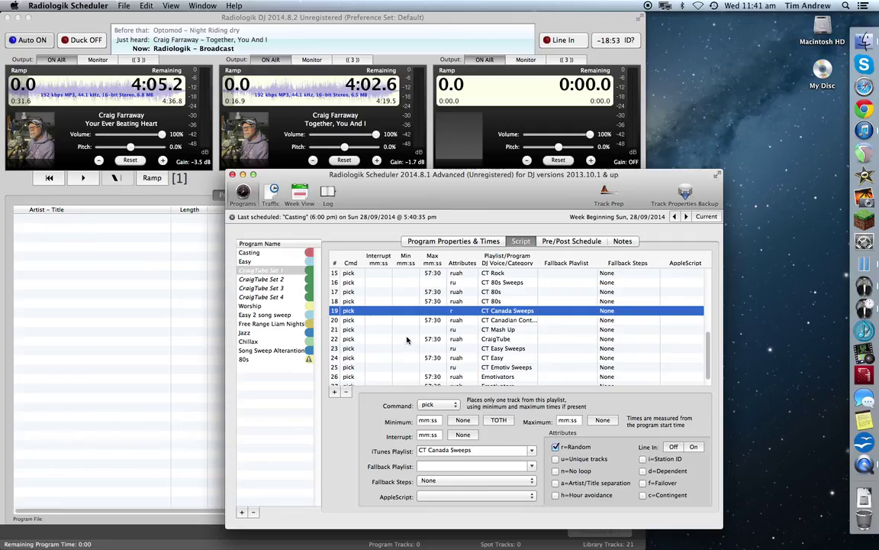
{"action": "left_click", "coordinate": [387, 331]}
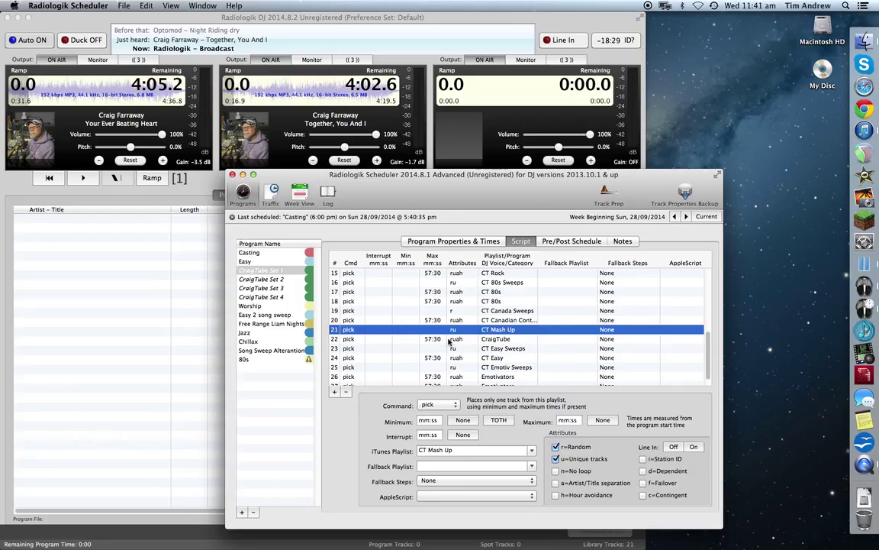
{"action": "scroll", "coordinate": [424, 347], "scroll_direction": "down", "scroll_amount": 1}
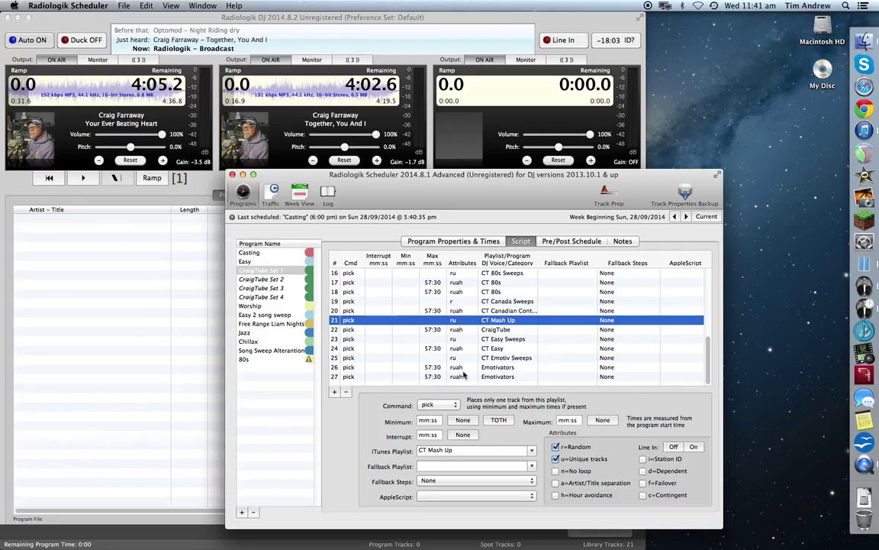
Compare the opening Emotivators fill step with the closing Emotivators pick steps of the CraigTube Set 1 script.
{"action": "scroll", "coordinate": [403, 330], "scroll_direction": "up", "scroll_amount": 5}
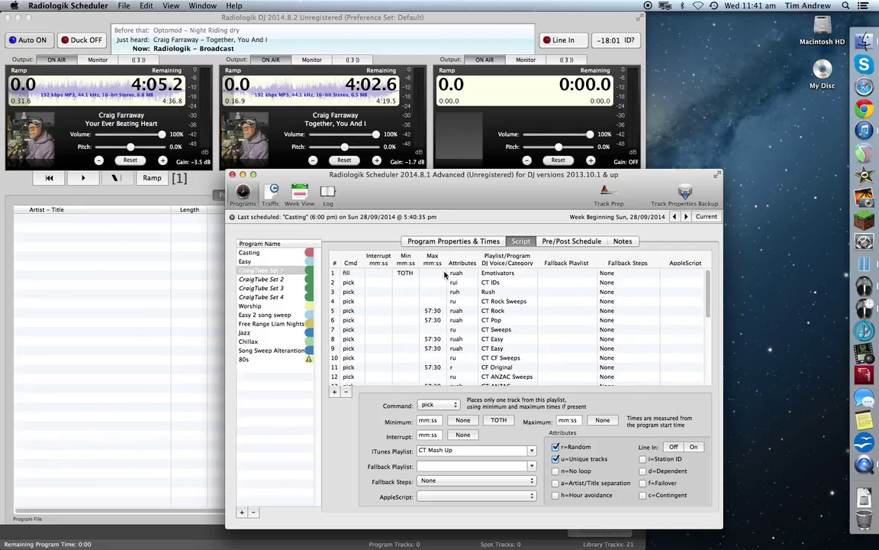
{"action": "scroll", "coordinate": [458, 324], "scroll_direction": "down", "scroll_amount": 5}
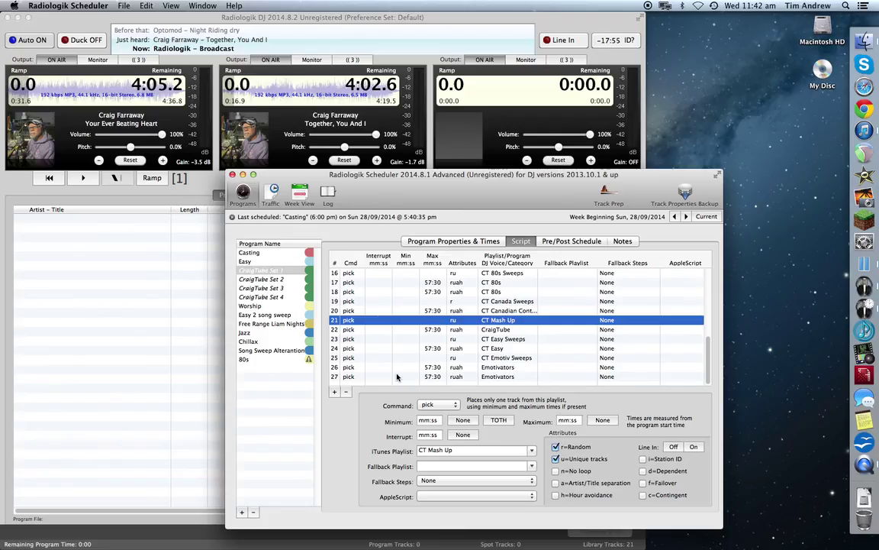
{"action": "scroll", "coordinate": [388, 366], "scroll_direction": "up", "scroll_amount": 5}
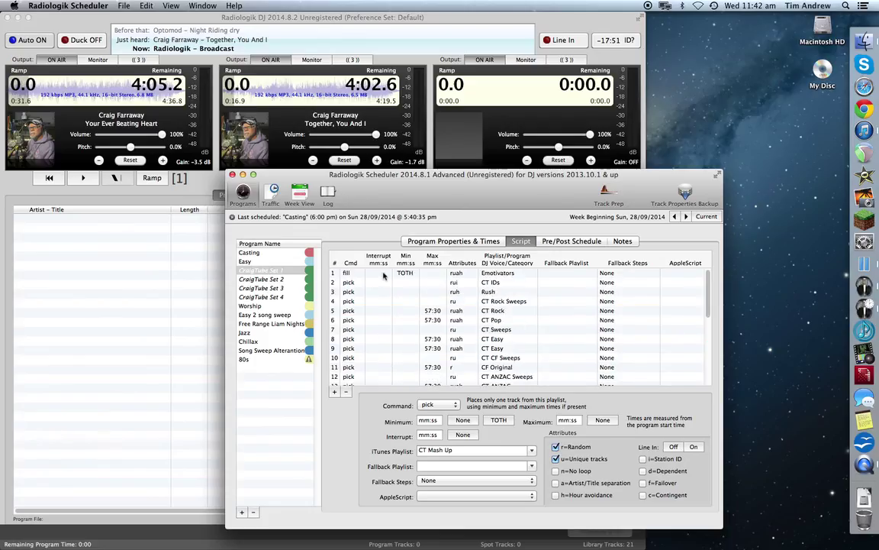
{"action": "scroll", "coordinate": [389, 297], "scroll_direction": "down", "scroll_amount": 5}
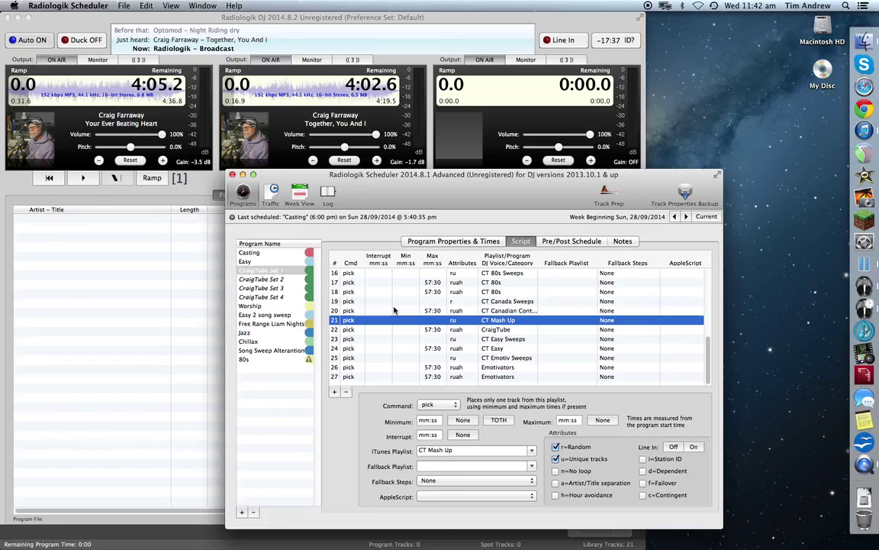
Open the CraigTube Set 2 script and read through all its steps.
{"action": "left_click", "coordinate": [295, 281]}
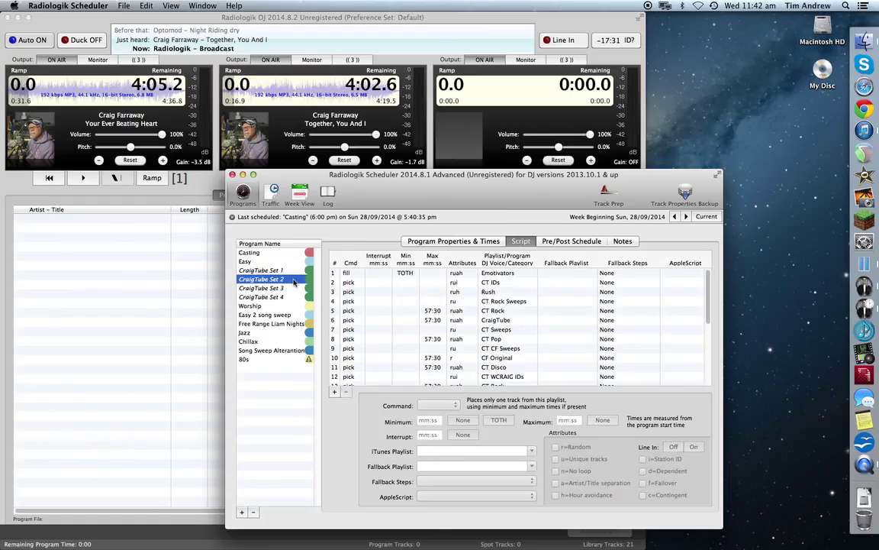
{"action": "scroll", "coordinate": [411, 310], "scroll_direction": "down", "scroll_amount": 3}
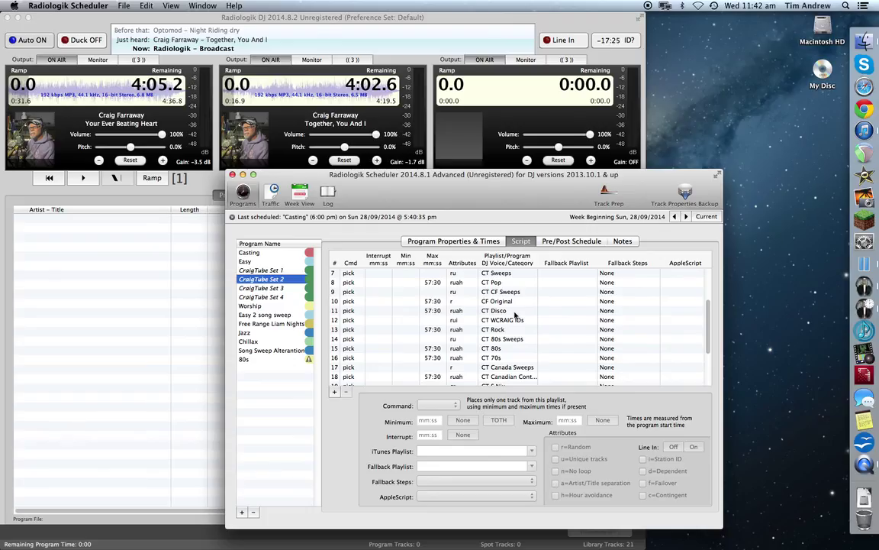
{"action": "scroll", "coordinate": [515, 314], "scroll_direction": "down", "scroll_amount": 2}
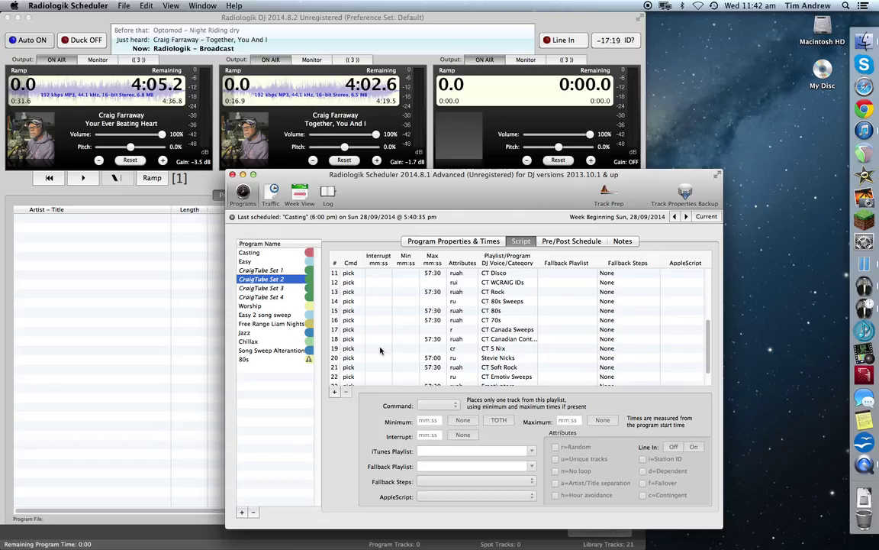
{"action": "scroll", "coordinate": [381, 349], "scroll_direction": "down", "scroll_amount": 1}
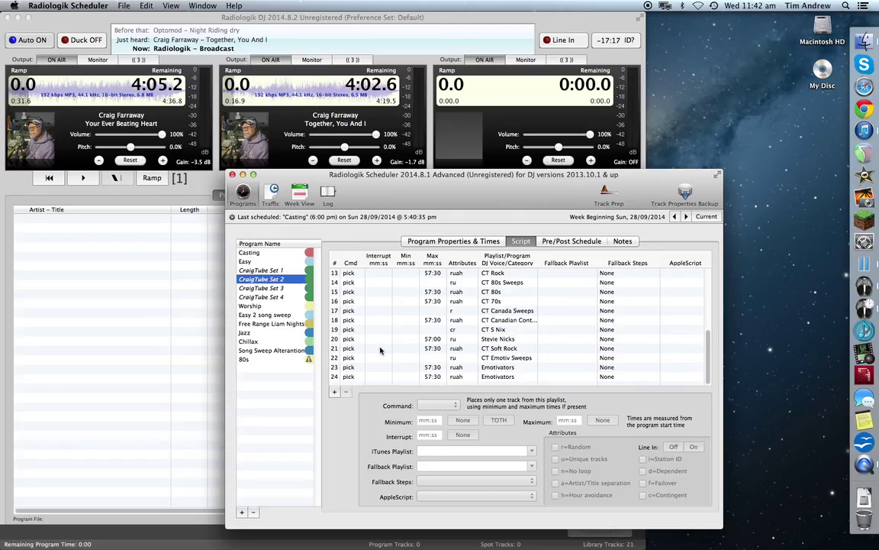
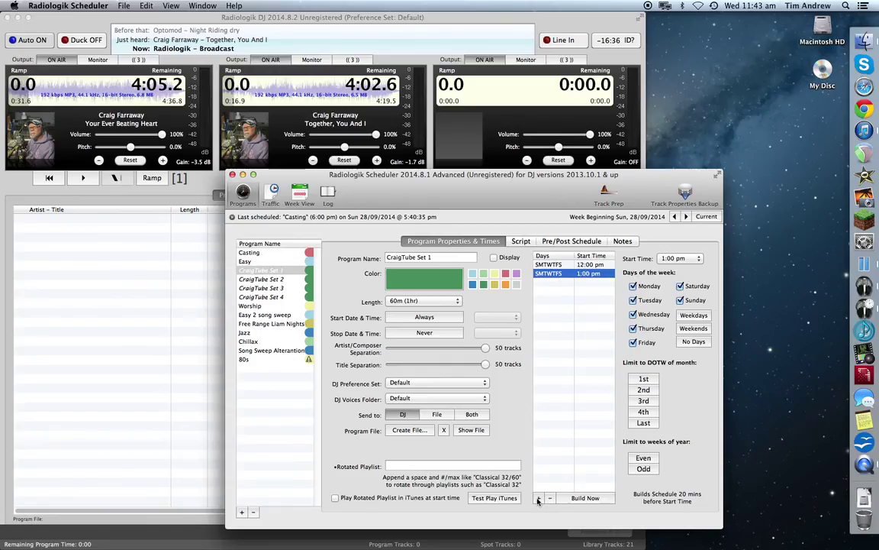
Add daily 2:00 pm and 3:00 pm start times to CraigTube Set 1 and remove the weekend 2:00 pm slot from CraigTube Set 2.
{"action": "left_click", "coordinate": [539, 497]}
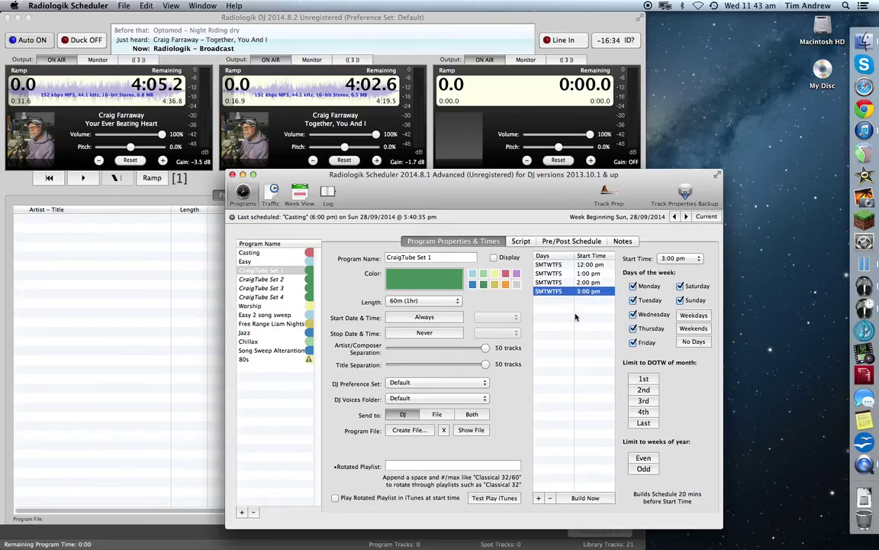
{"action": "left_click", "coordinate": [289, 282]}
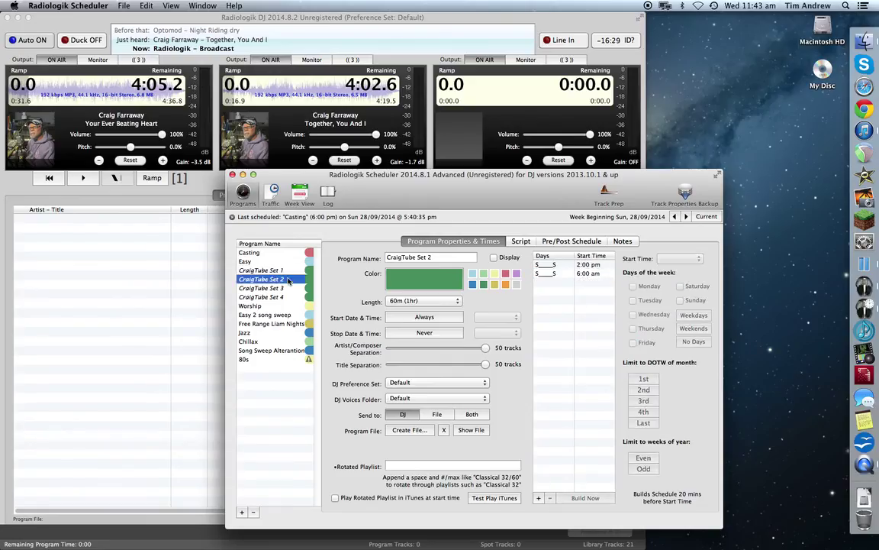
{"action": "left_click", "coordinate": [557, 265]}
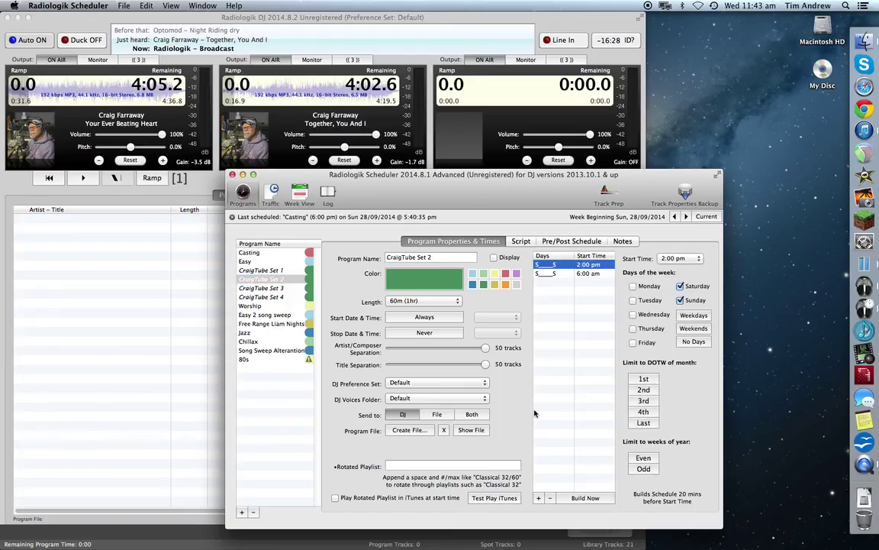
{"action": "left_click", "coordinate": [549, 500]}
Reselect CraigTube Set 1 and reposition the Scheduler window to uncover more of the DJ program queue.
{"action": "left_click_drag", "start_coordinate": [272, 301], "coordinate": [279, 270]}
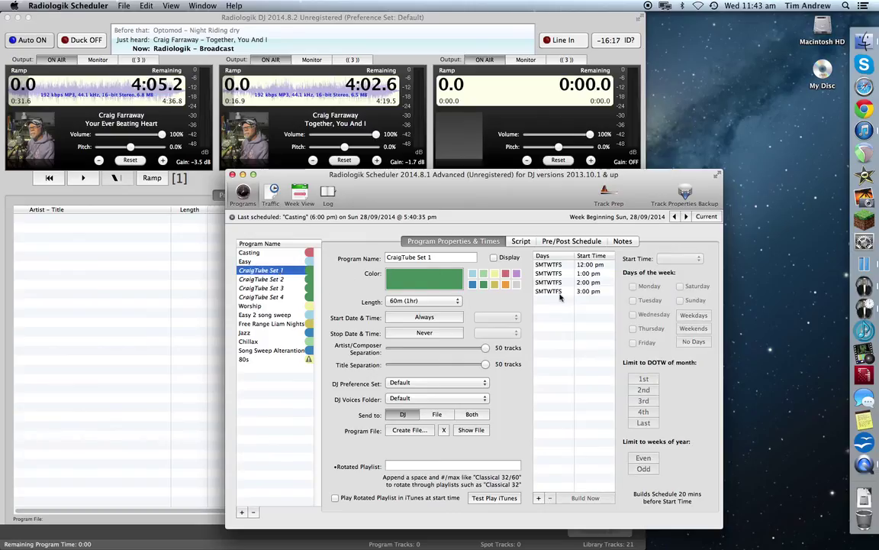
{"action": "left_click_drag", "start_coordinate": [478, 195], "coordinate": [549, 167]}
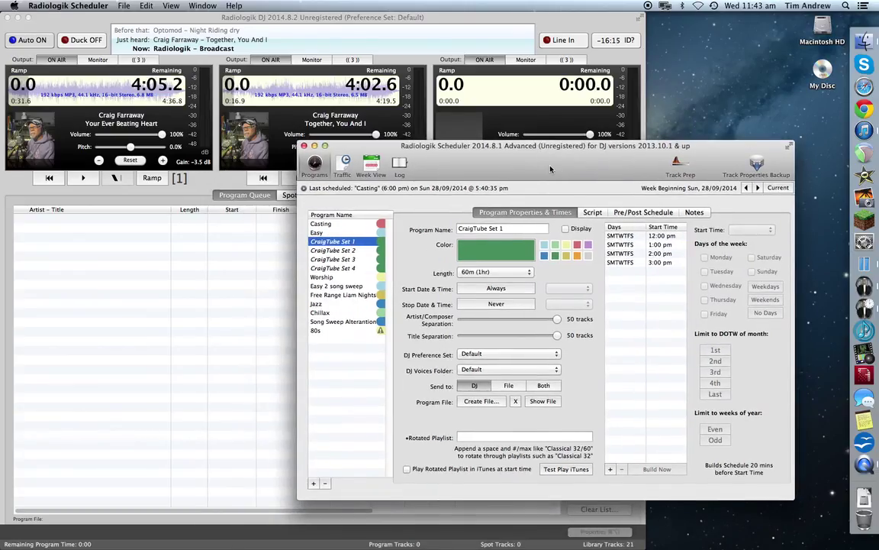
Build CraigTube Set 1's daily 12:00 pm program immediately from its list of start times.
{"action": "left_click", "coordinate": [593, 212]}
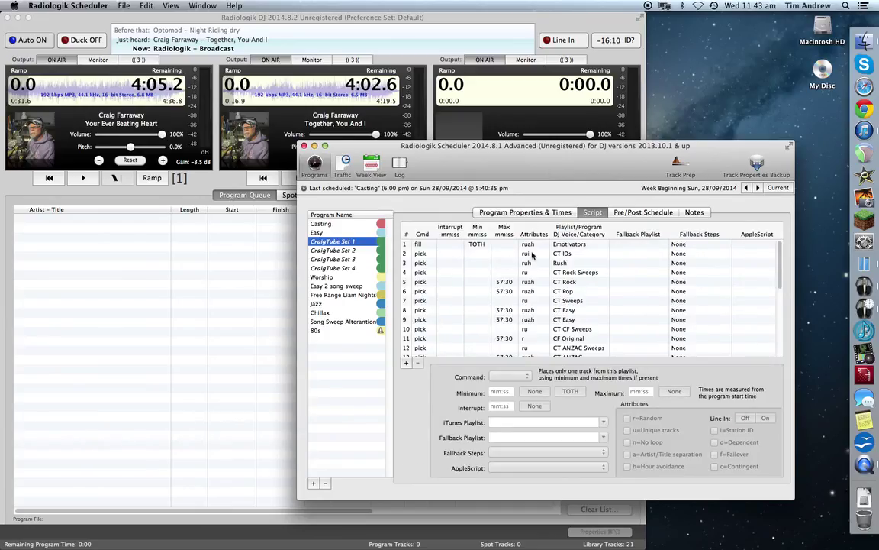
{"action": "left_click", "coordinate": [526, 214]}
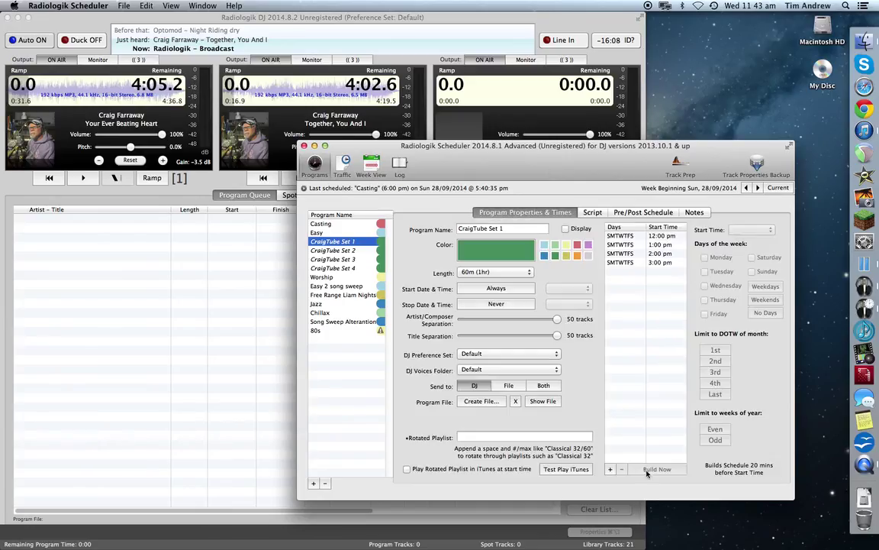
{"action": "left_click", "coordinate": [638, 237]}
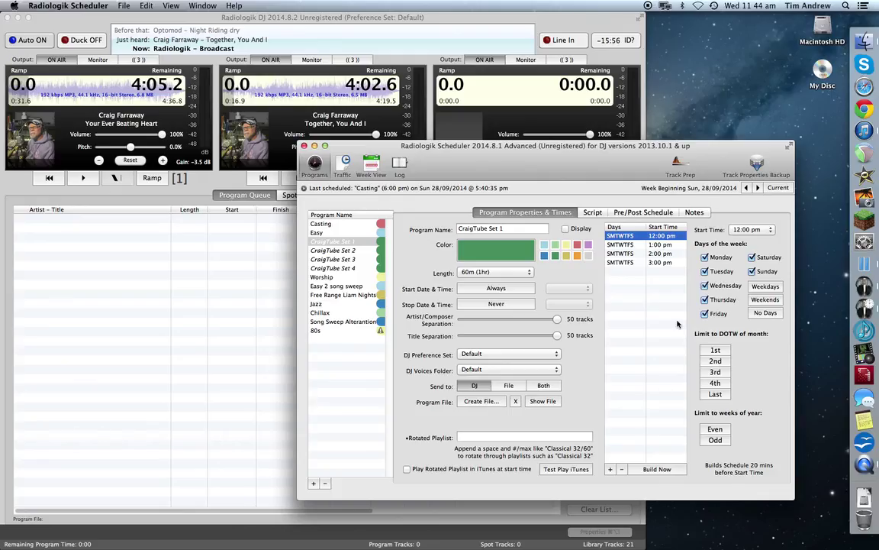
{"action": "left_click", "coordinate": [658, 469]}
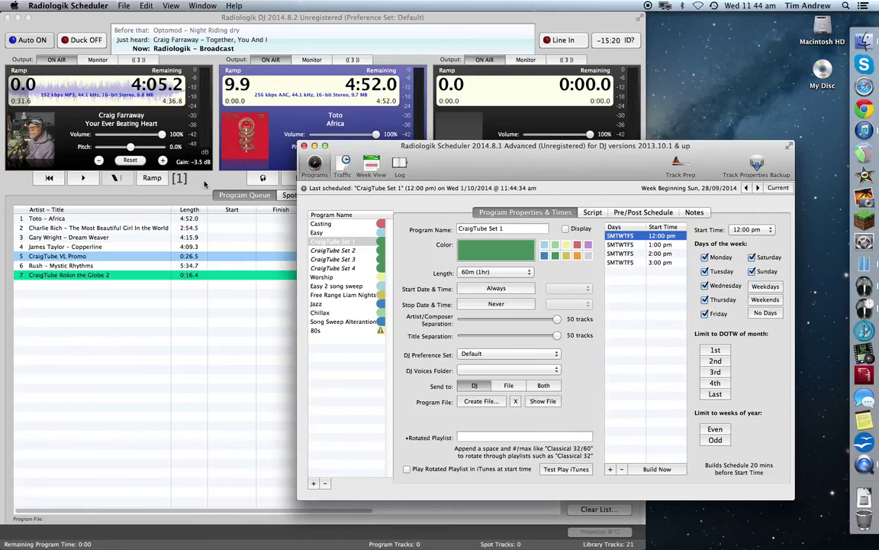
Switch to Radiologik DJ, turn automatic playback off and pause Toto's Africa on the second player.
{"action": "left_click", "coordinate": [185, 168]}
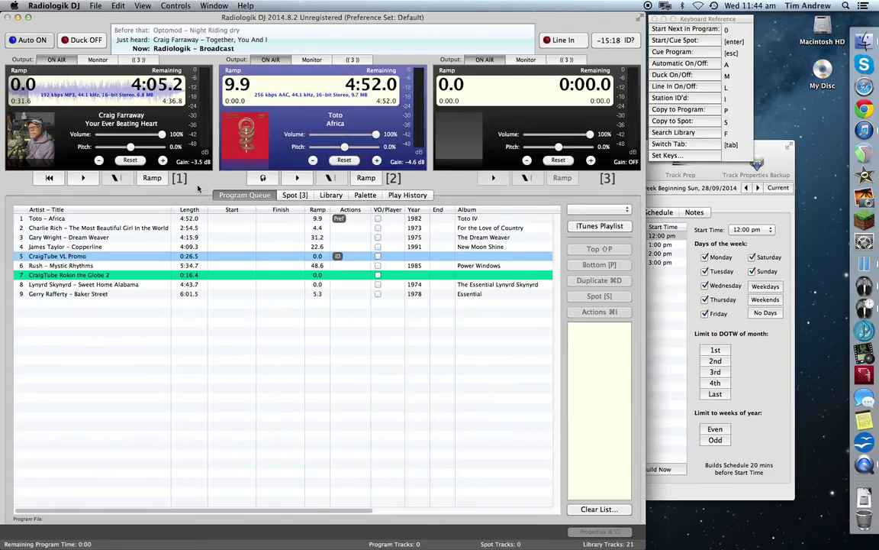
{"action": "left_click", "coordinate": [47, 44]}
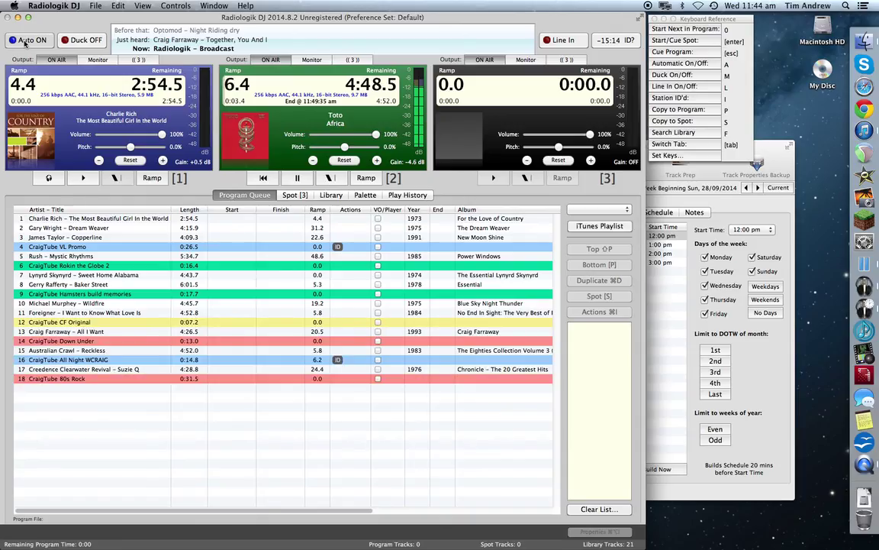
{"action": "key", "text": "a"}
{"action": "left_click", "coordinate": [297, 177]}
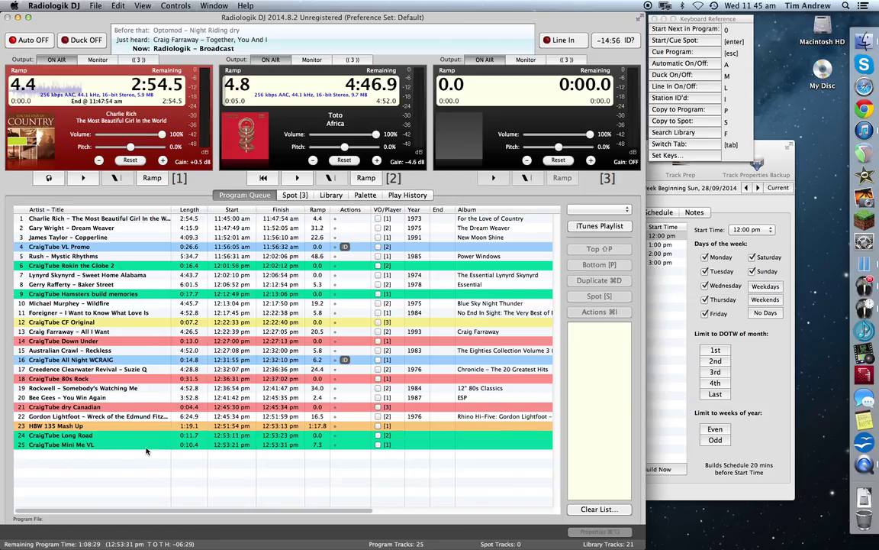
Switch to Radiologik Scheduler and examine the log of the CraigTube Set 1 build for script lines that failed.
{"action": "left_click", "coordinate": [655, 191]}
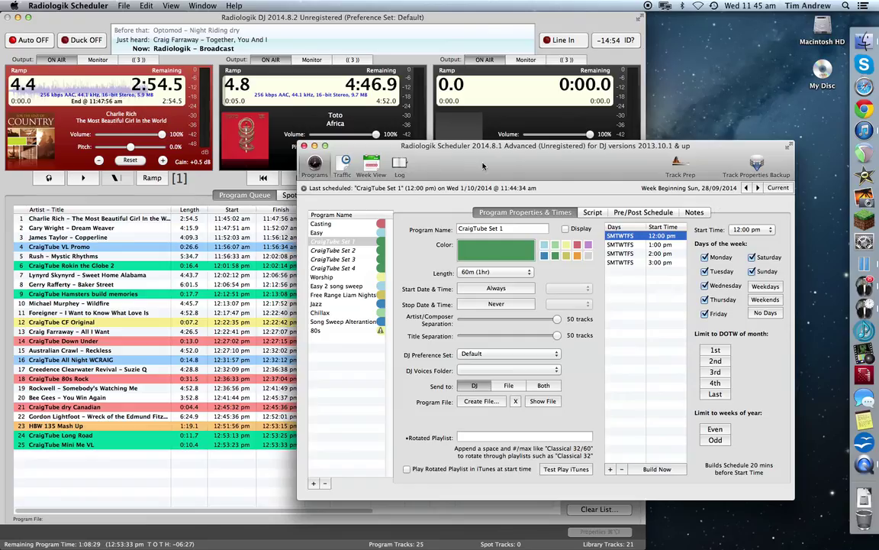
{"action": "left_click", "coordinate": [399, 163]}
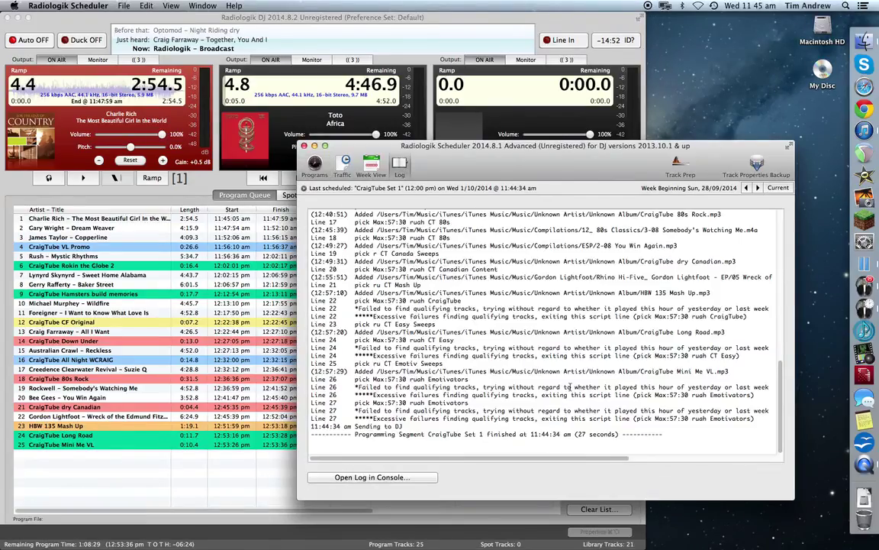
{"action": "scroll", "coordinate": [408, 410], "scroll_direction": "up", "scroll_amount": 3}
{"action": "scroll", "coordinate": [409, 410], "scroll_direction": "down", "scroll_amount": 3}
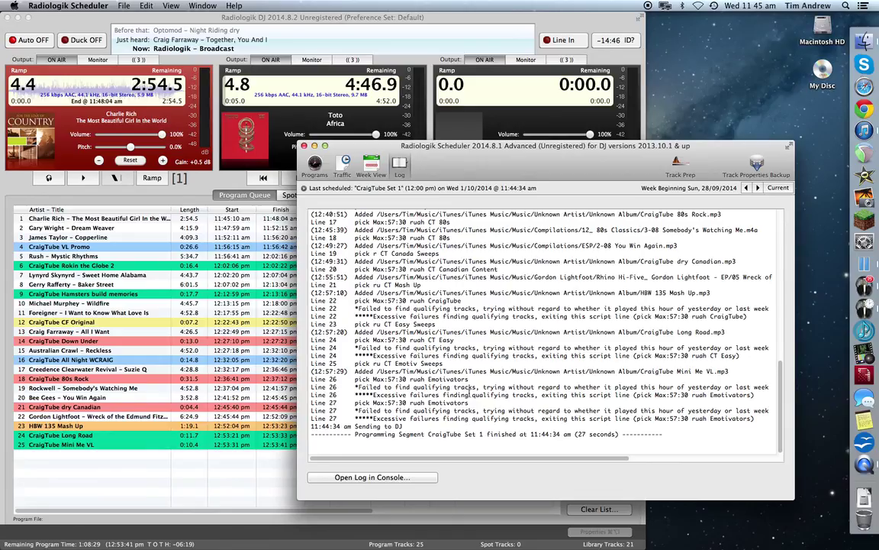
Review the closing steps of the CraigTube Set 1 script and move the Scheduler window to uncover more of the DJ program queue.
{"action": "left_click", "coordinate": [314, 163]}
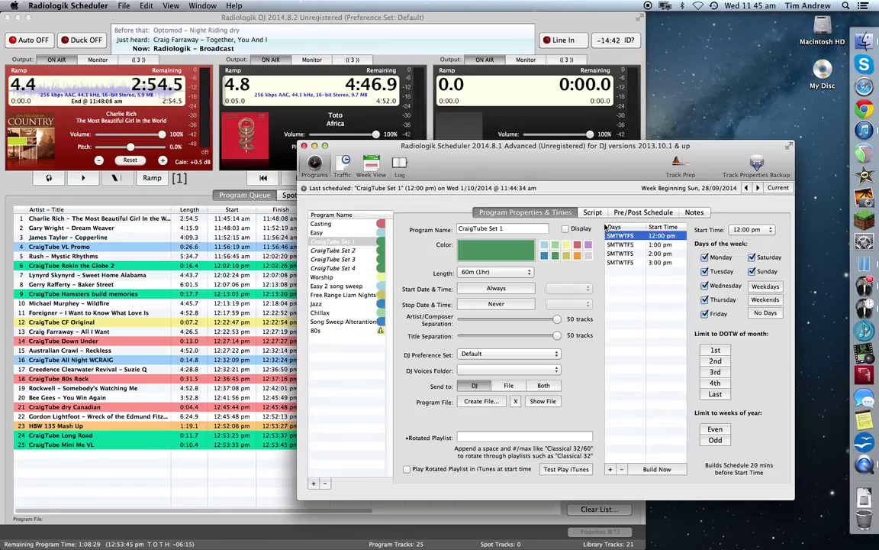
{"action": "left_click", "coordinate": [592, 212]}
{"action": "scroll", "coordinate": [580, 321], "scroll_direction": "down", "scroll_amount": 5}
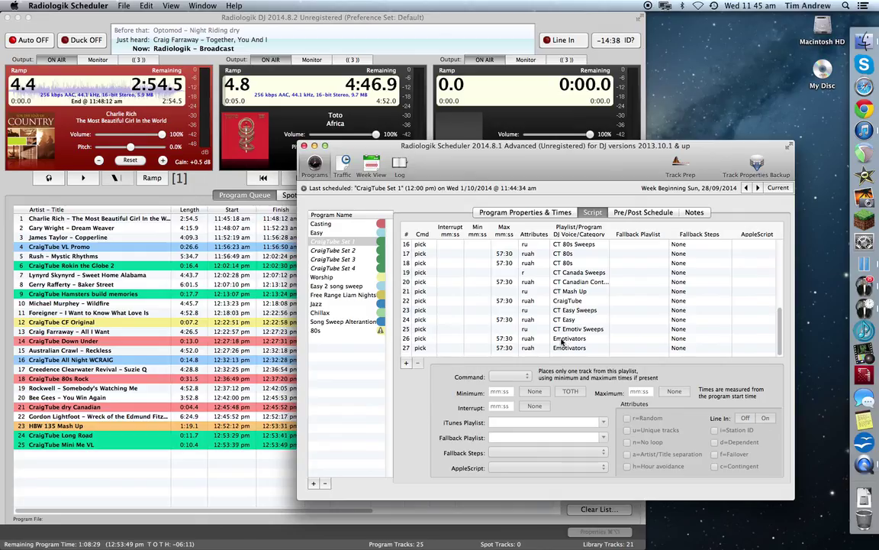
{"action": "left_click_drag", "start_coordinate": [515, 168], "coordinate": [557, 165]}
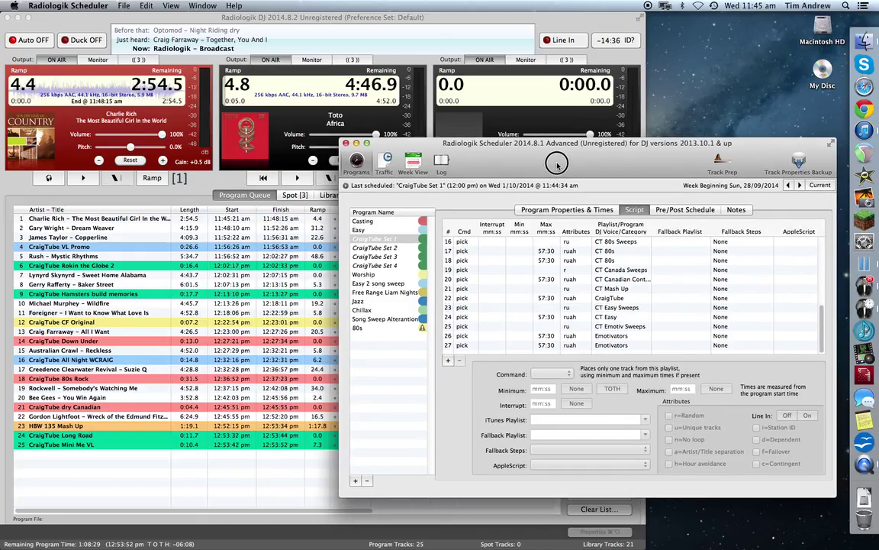
Remove the last track, CraigTube Mini Me VL, from the Radiologik DJ program queue.
{"action": "left_click", "coordinate": [137, 450]}
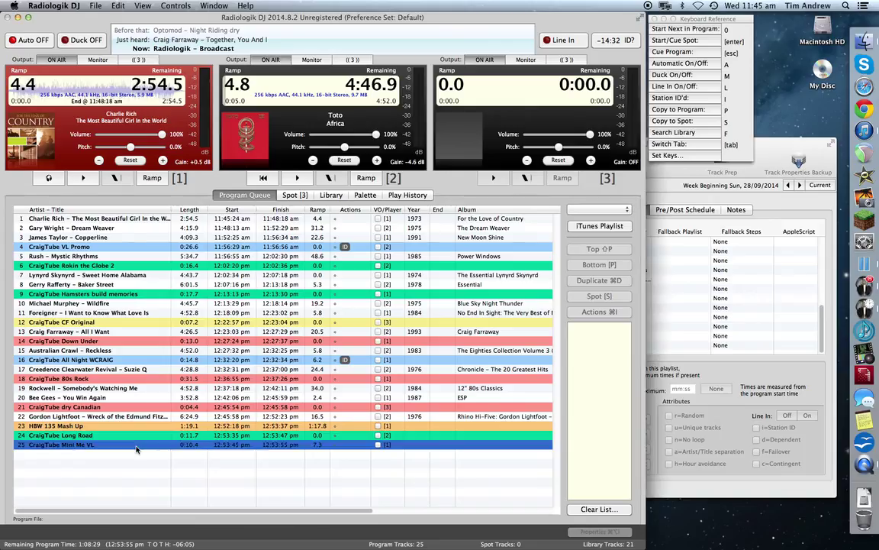
{"action": "key", "text": "BackSpace"}
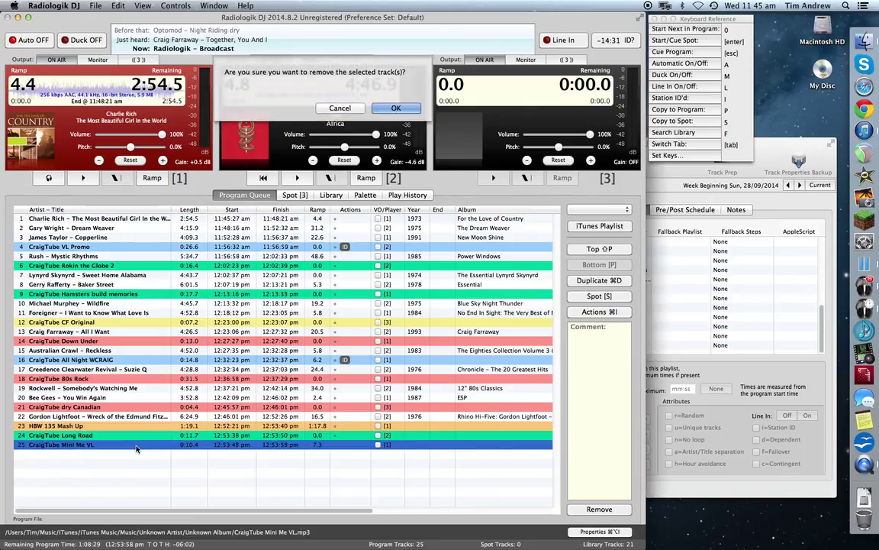
{"action": "key", "text": "Escape"}
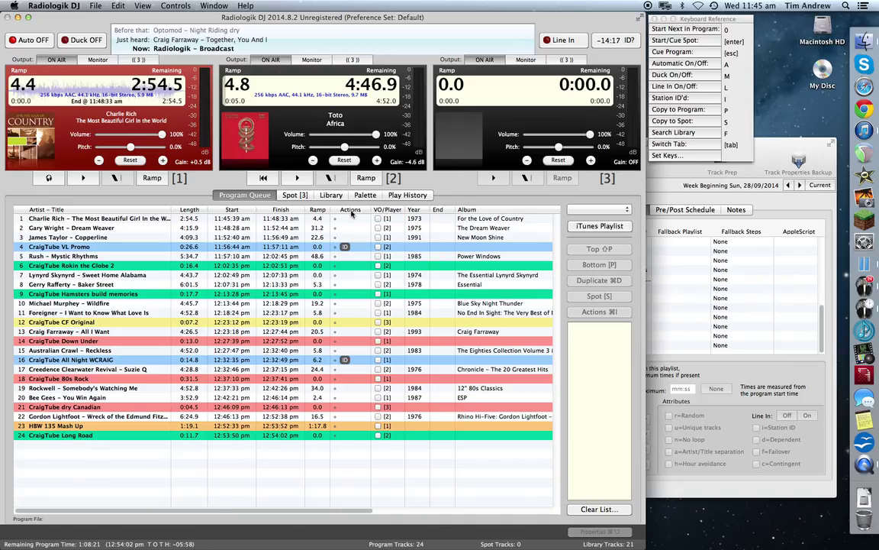
Return to Radiologik Scheduler, view the Track Properties Backup utility and reopen the CraigTube Set 1 script at its first steps.
{"action": "left_click", "coordinate": [647, 188]}
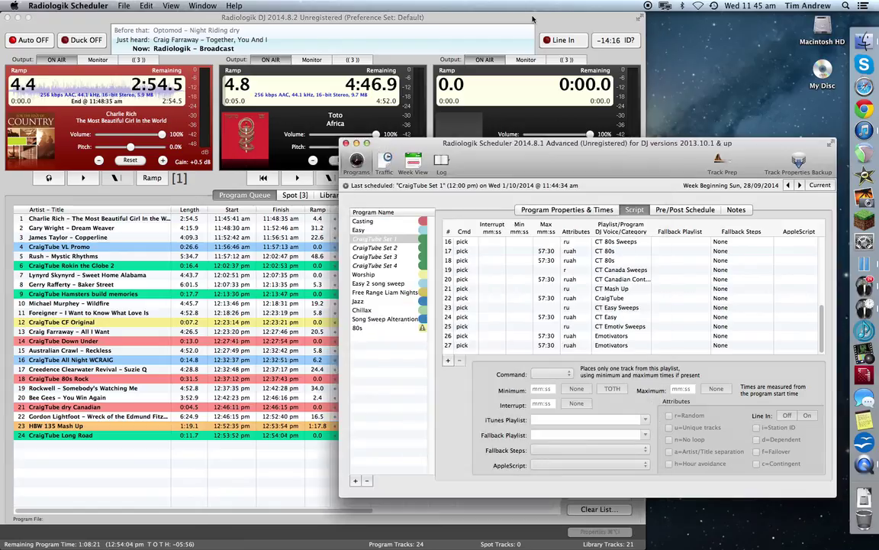
{"action": "left_click", "coordinate": [533, 18]}
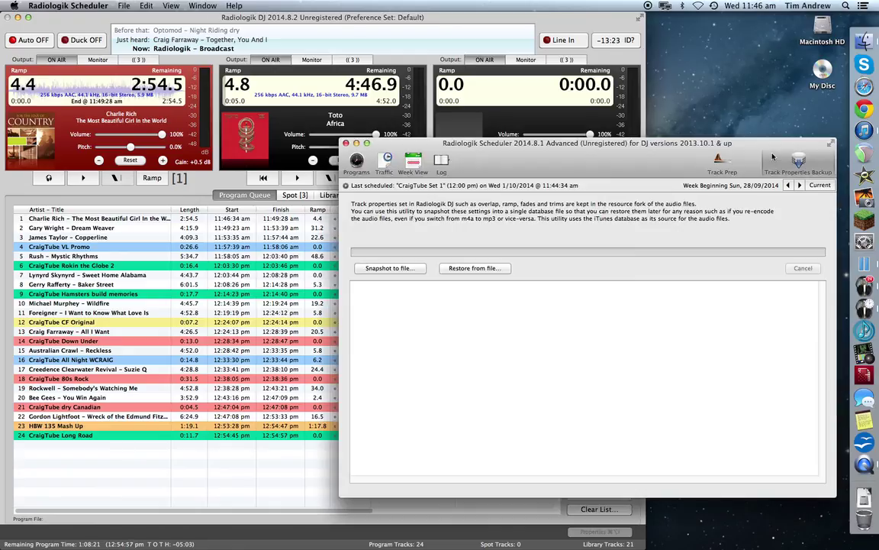
{"action": "left_click", "coordinate": [694, 140]}
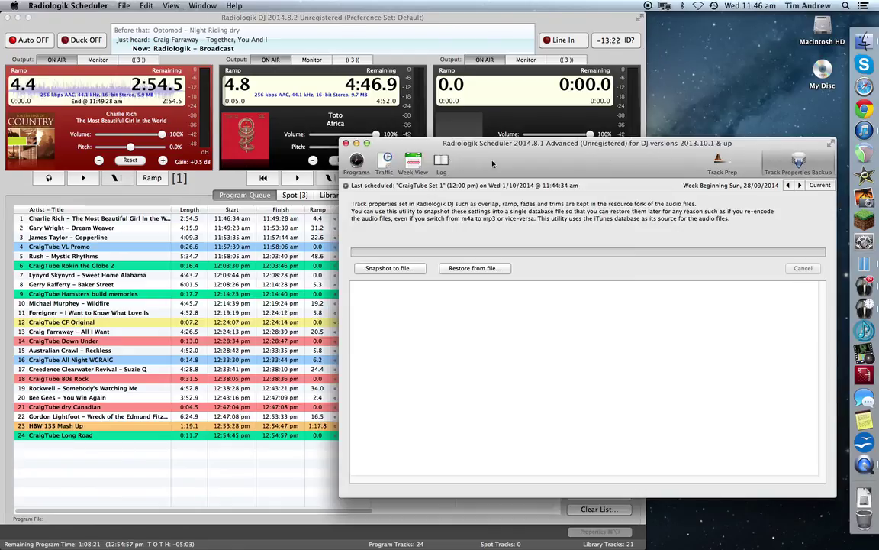
{"action": "left_click", "coordinate": [356, 161]}
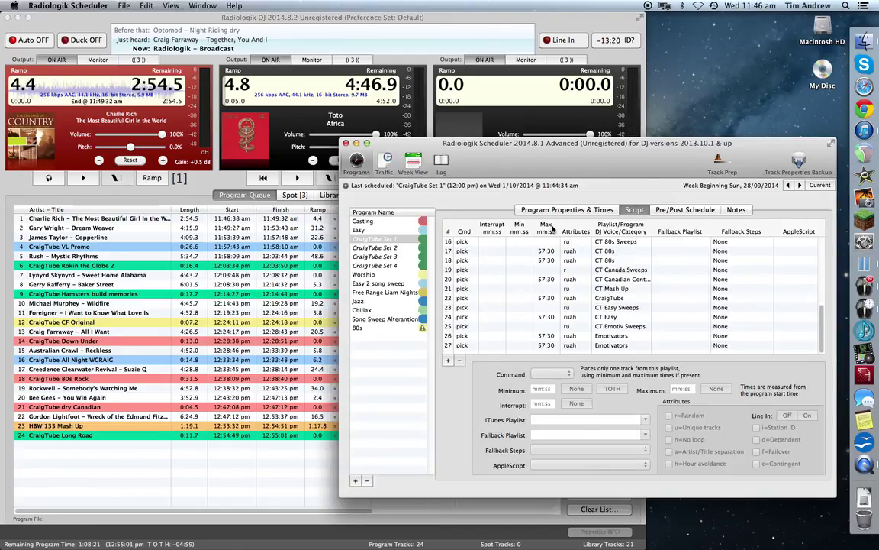
{"action": "scroll", "coordinate": [522, 285], "scroll_direction": "up", "scroll_amount": 5}
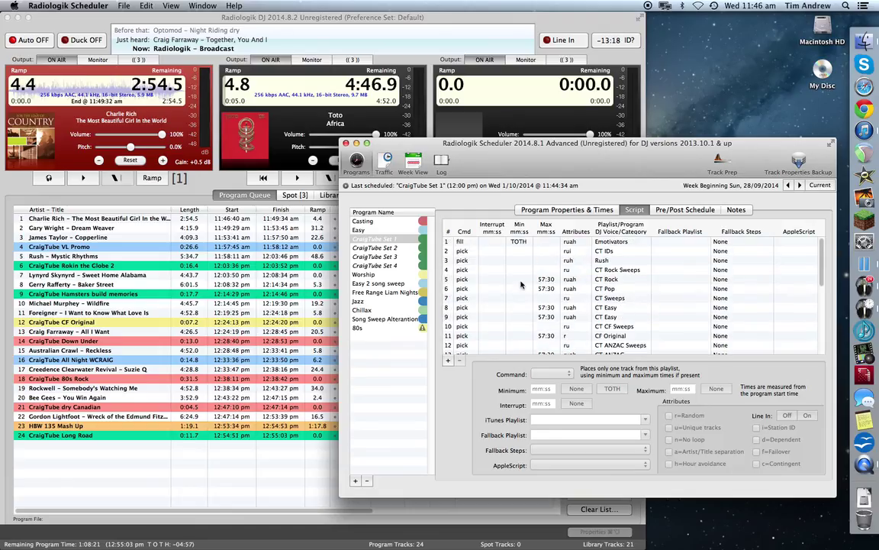